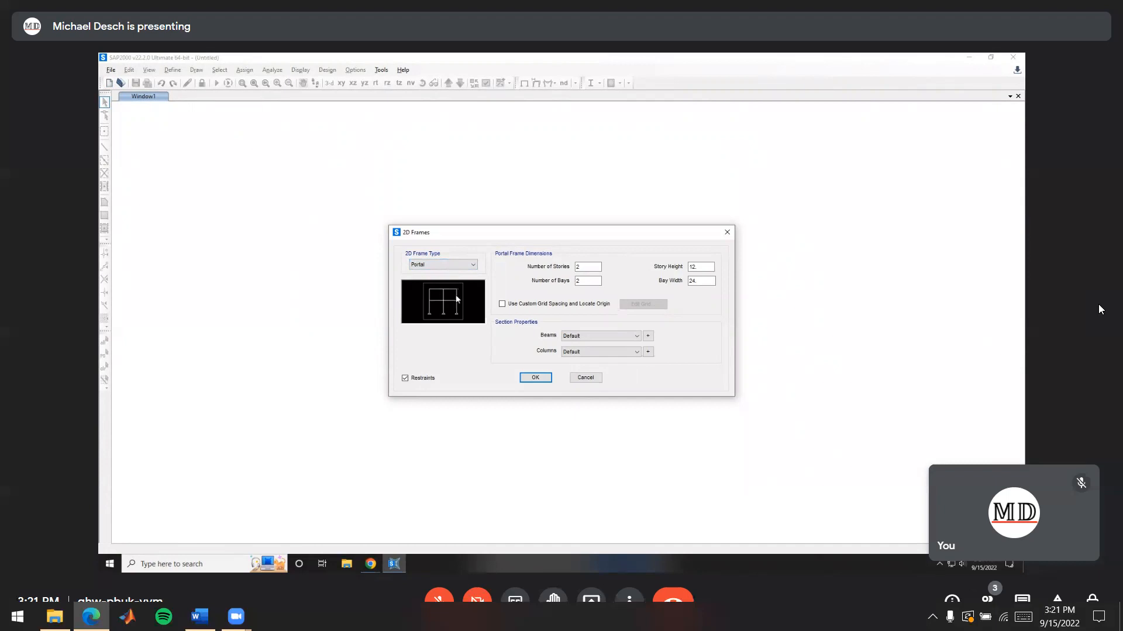
click(452, 267)
click(444, 274)
key(Down)
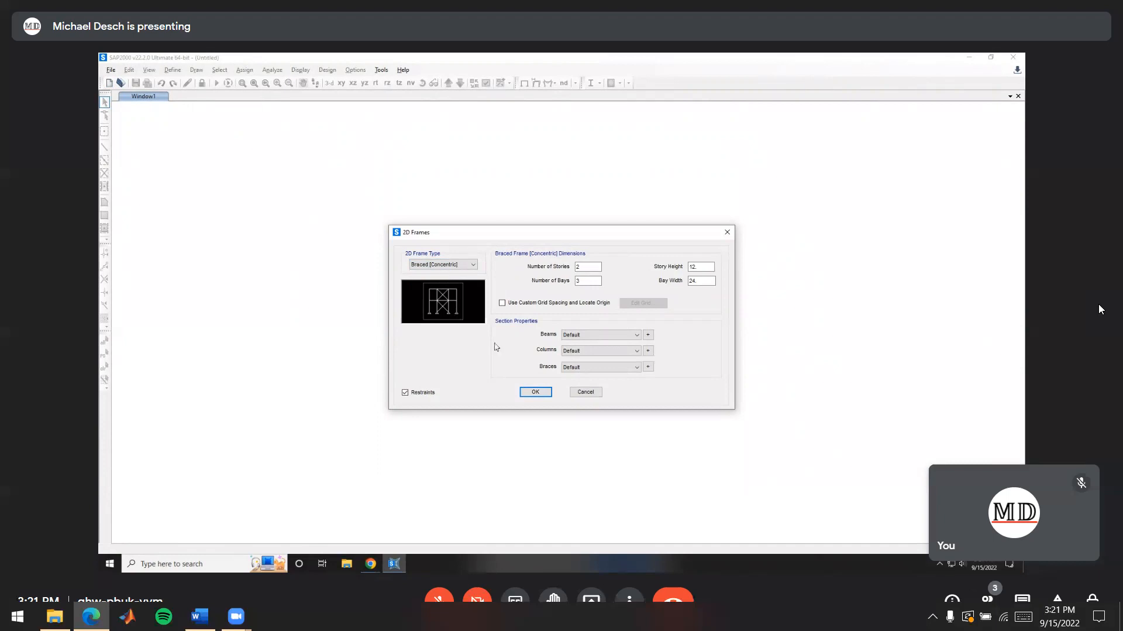
click(459, 266)
click(417, 274)
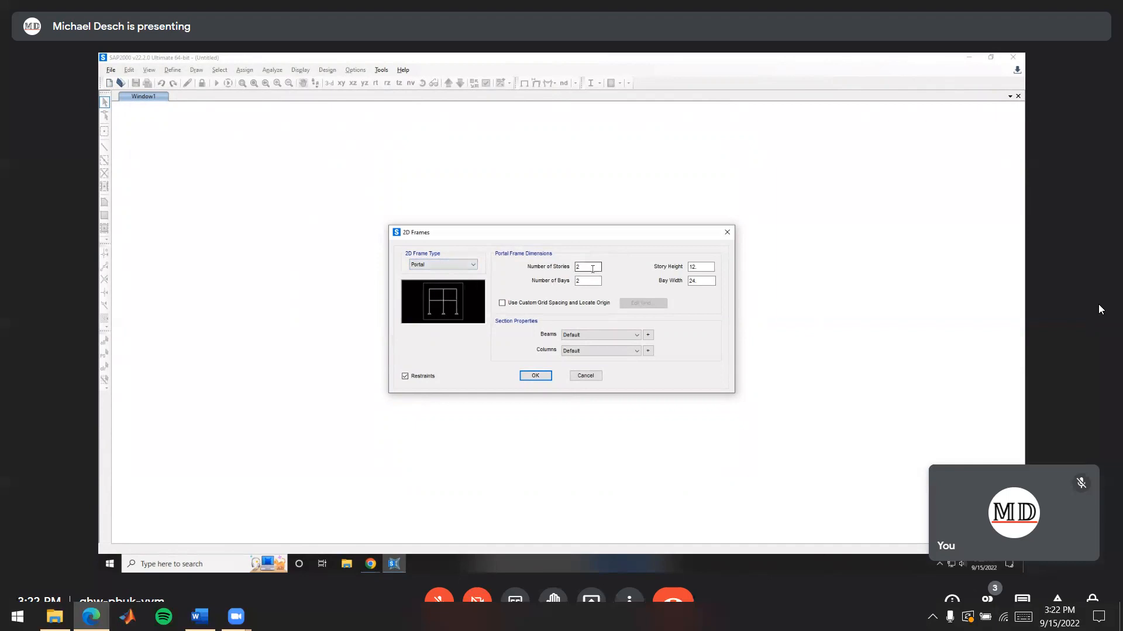
Switch to Chrome and examine the 2D frame's stories, bays and dimensions in Figure 1 of the Lab 3 handout
click(453, 566)
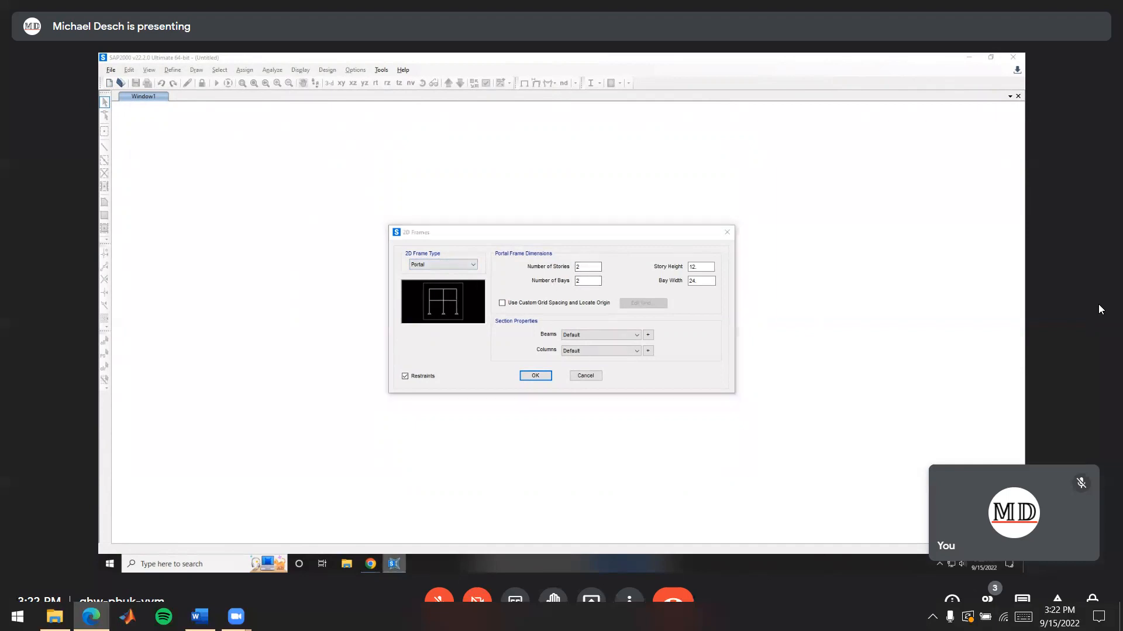
click(375, 564)
click(337, 519)
scroll(529, 436, down, 10)
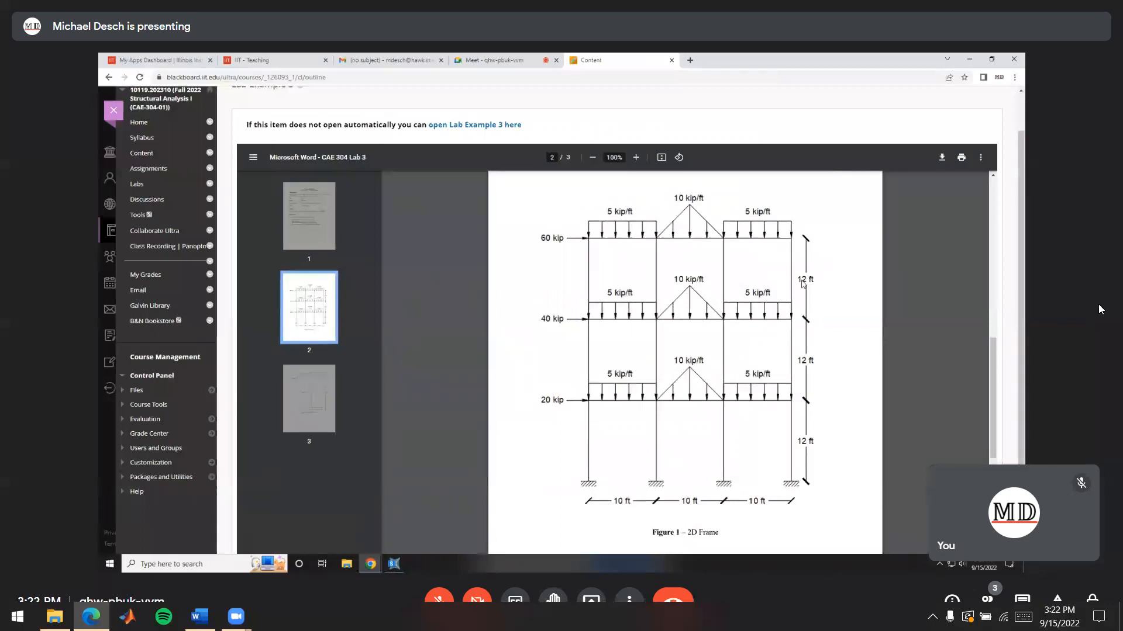
Back in SAP2000, set the portal frame to 3 stories and 3 bays
click(394, 564)
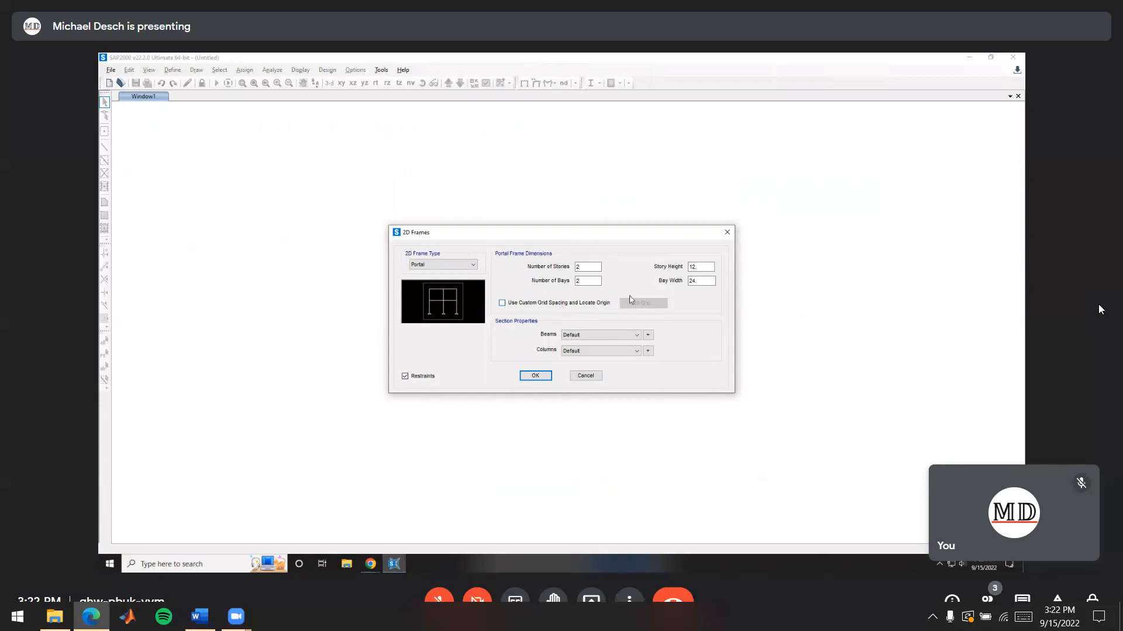
double_click(587, 267)
text(3)
key(Tab)
key(Tab)
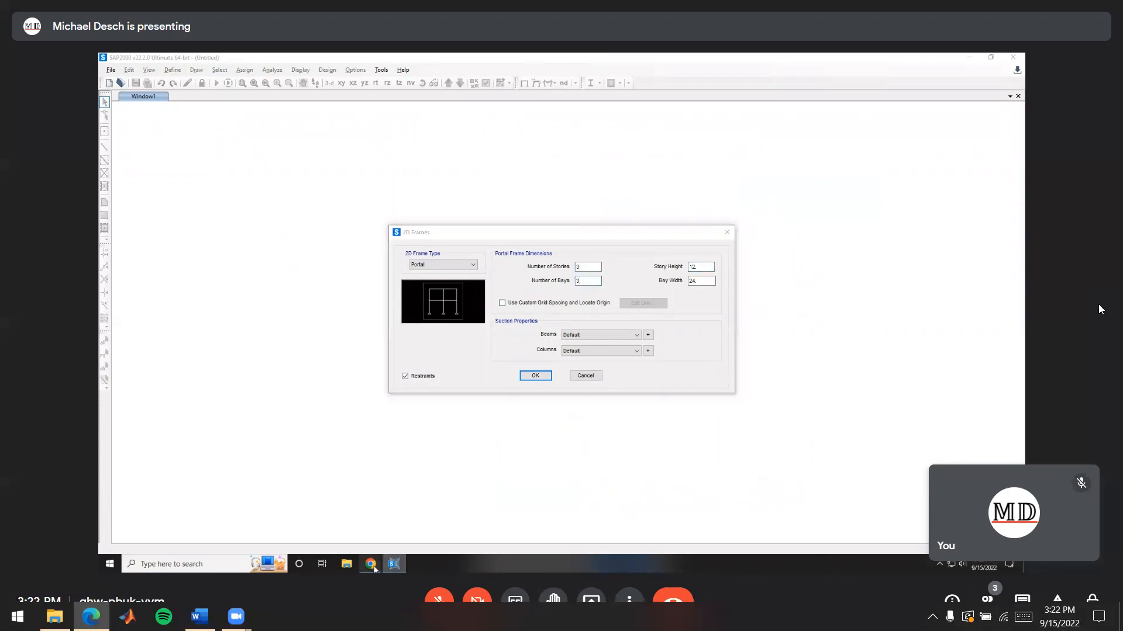
Check the frame spacing in the handout figure and set the portal frame's bay width to 10 ft
mouse_move(374, 569)
click(328, 515)
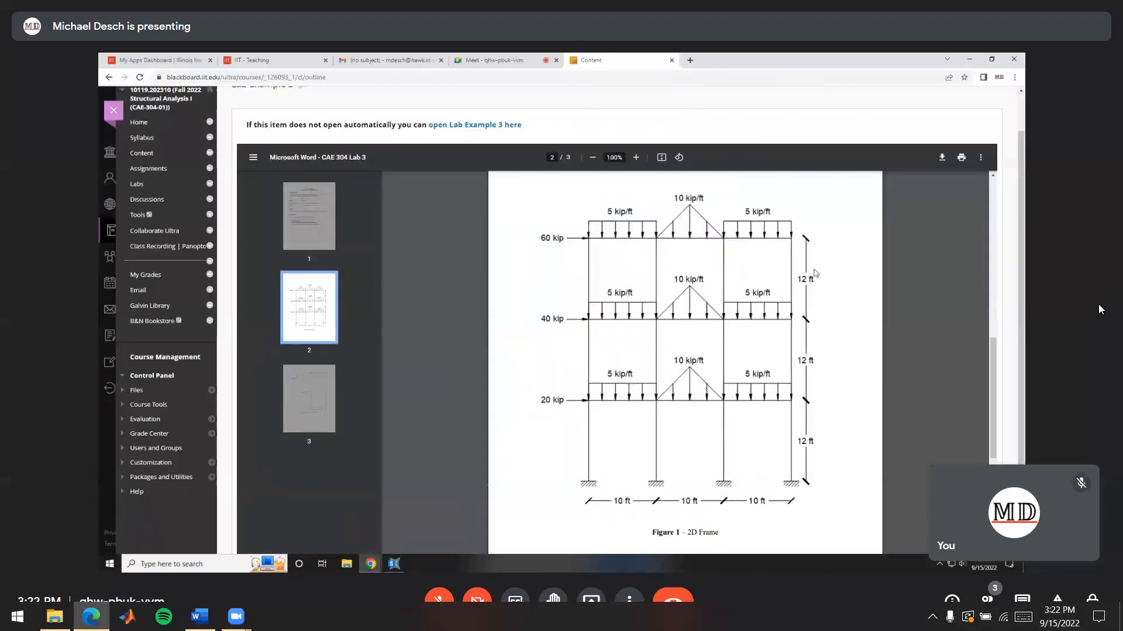
mouse_move(374, 565)
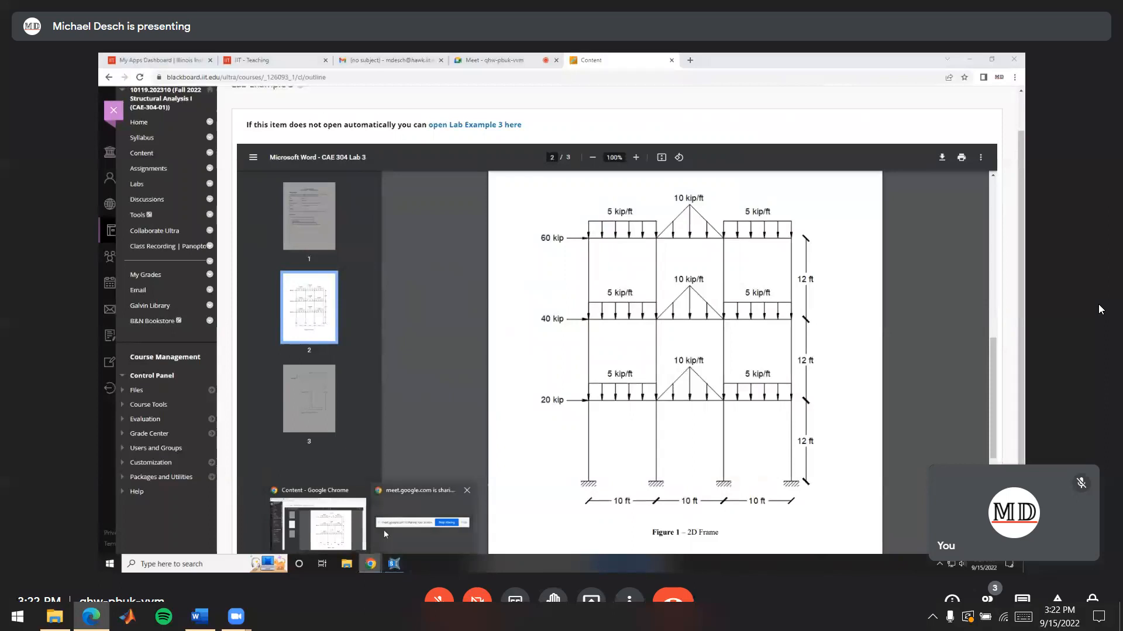
click(394, 563)
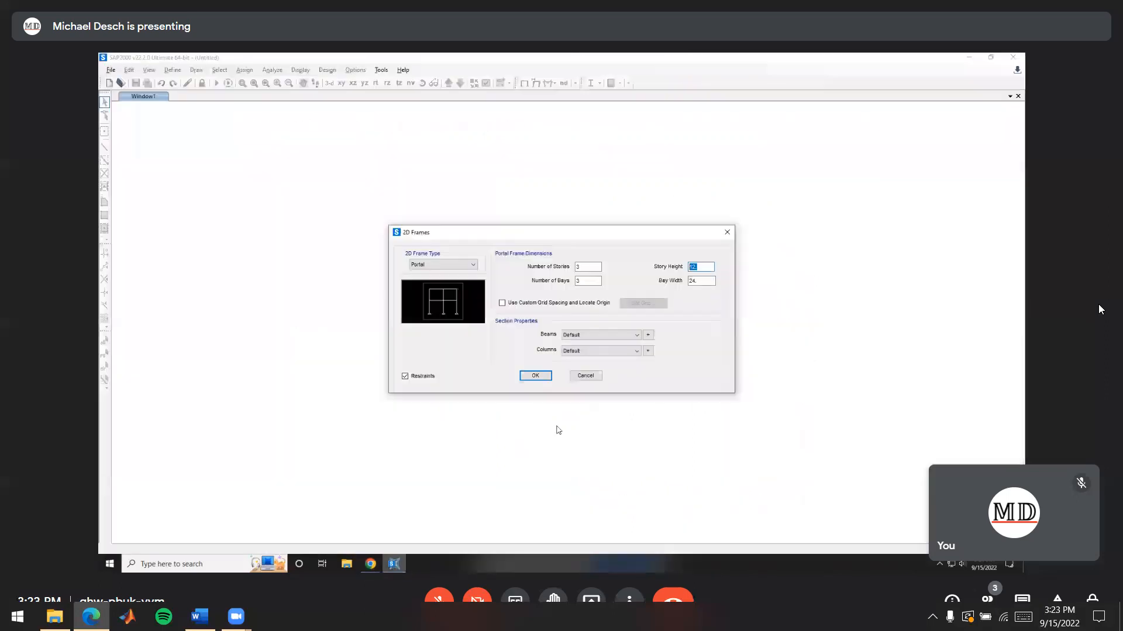
key(Tab)
text(10)
click(709, 268)
Add a new steel I/Wide Flange section for the beams and name it PLATEGIRDER
click(648, 335)
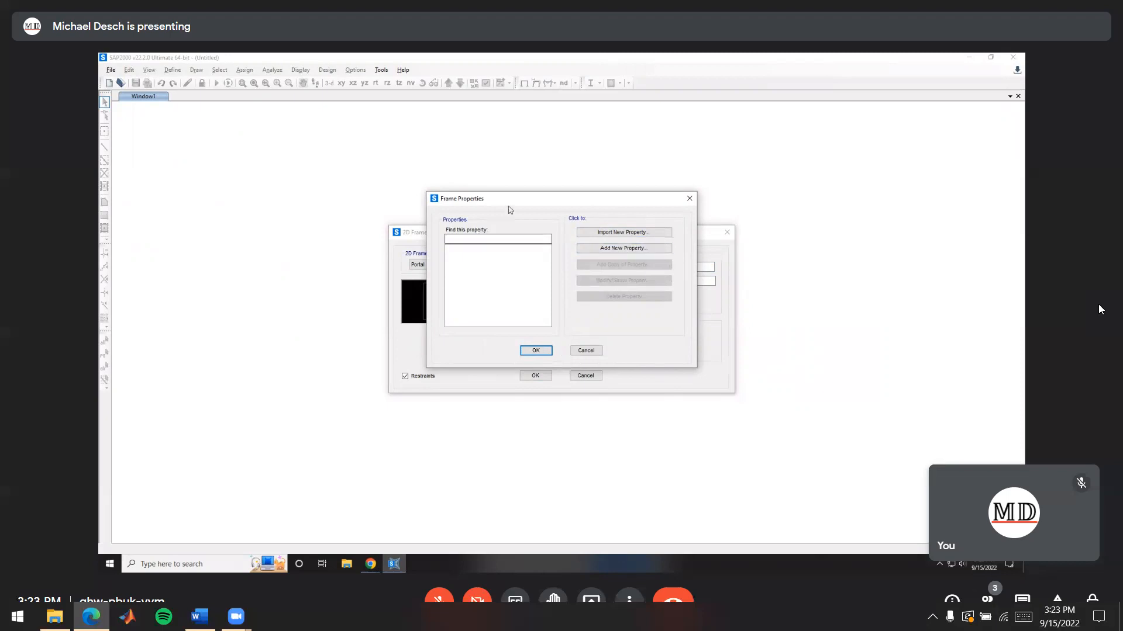
click(607, 252)
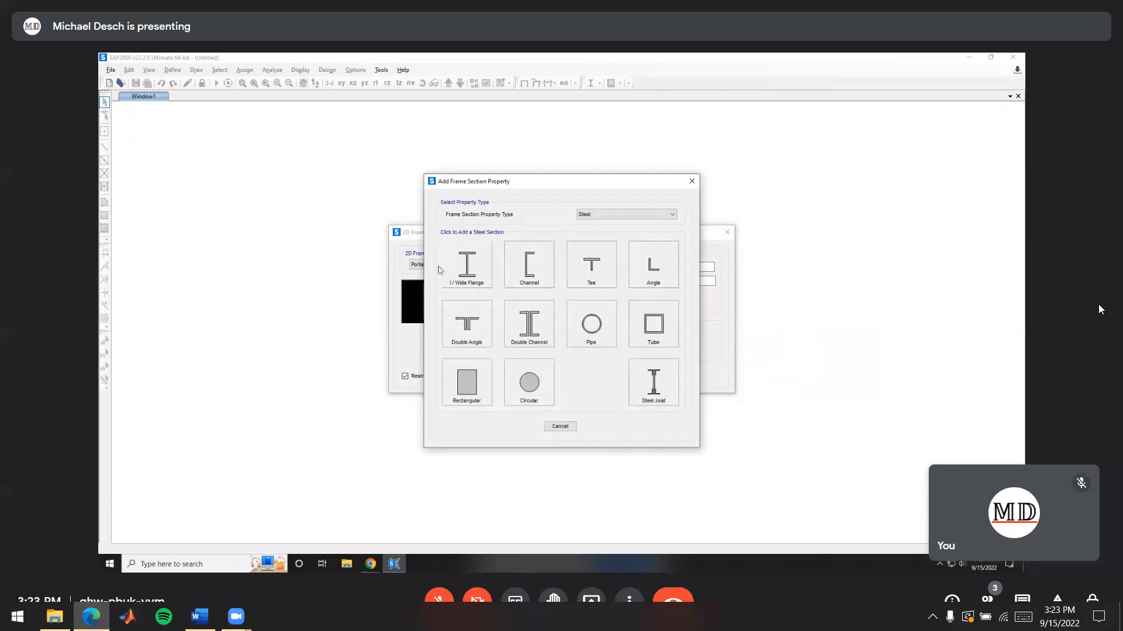
click(474, 266)
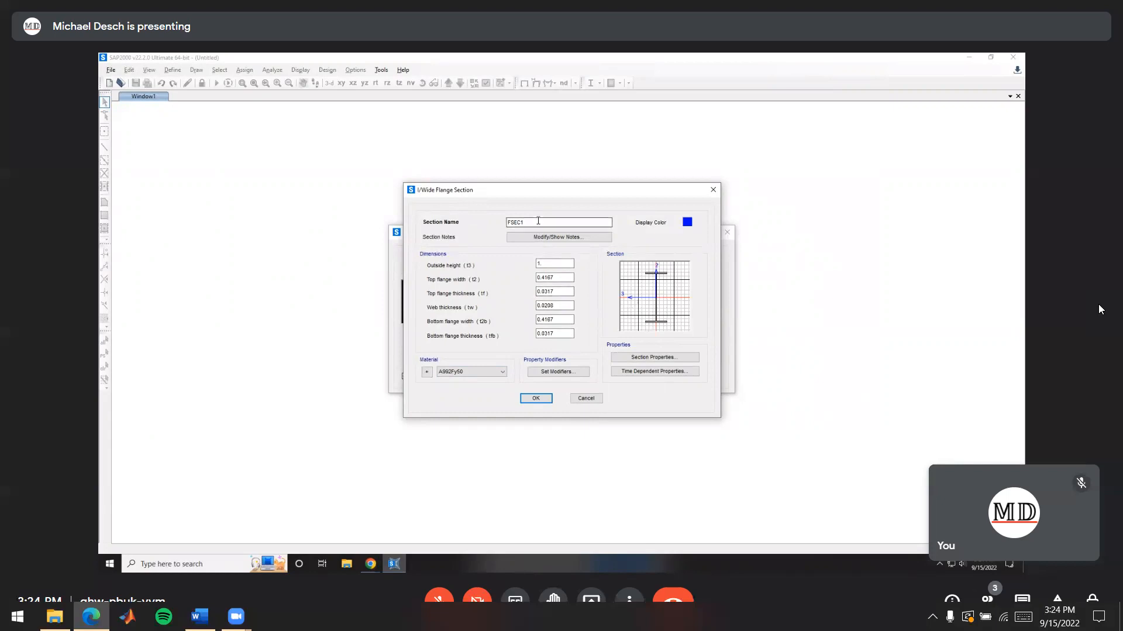
drag(535, 222, 497, 223)
text(PLATEGIRDER)
Look up the plate girder cross section in the handout and set the section's outside height (t3) to 10 inches
click(555, 263)
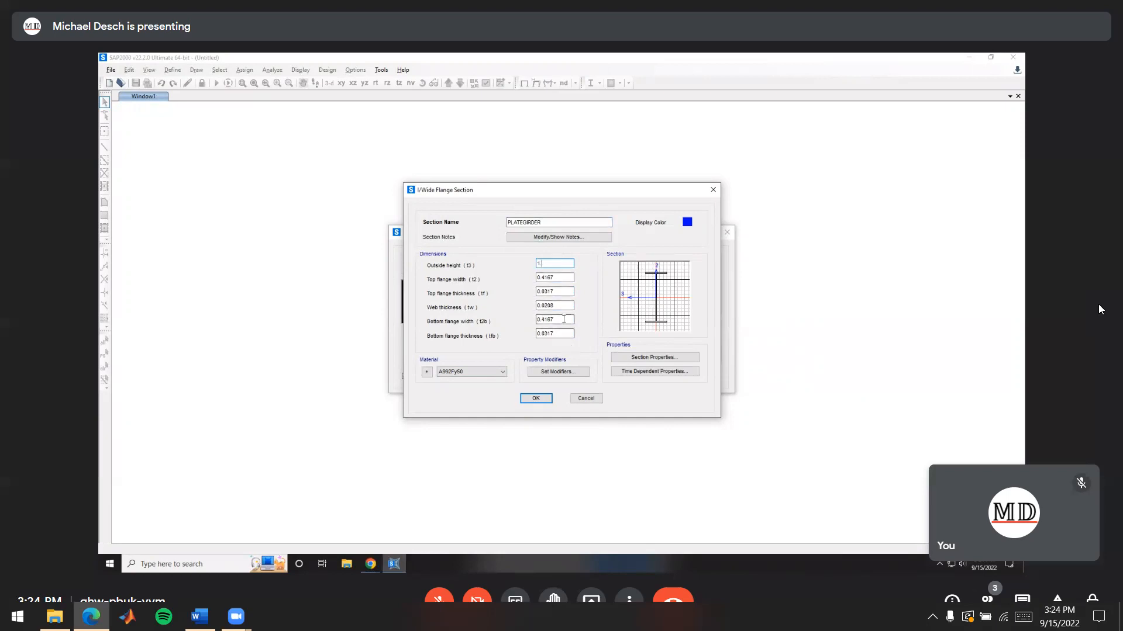
key(alt+Tab)
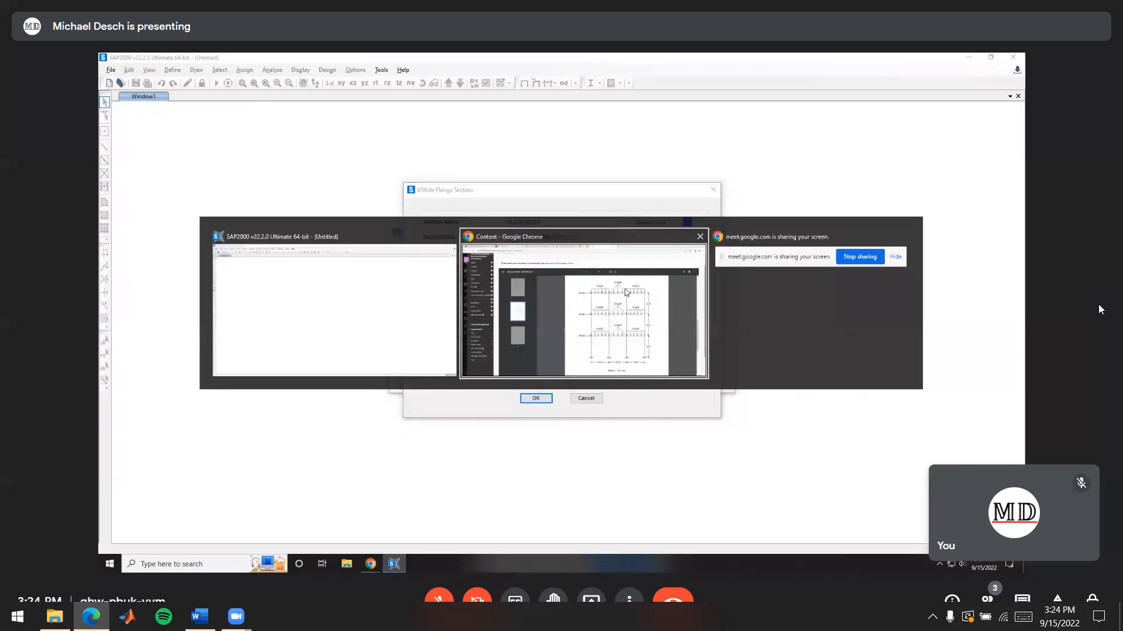
click(328, 374)
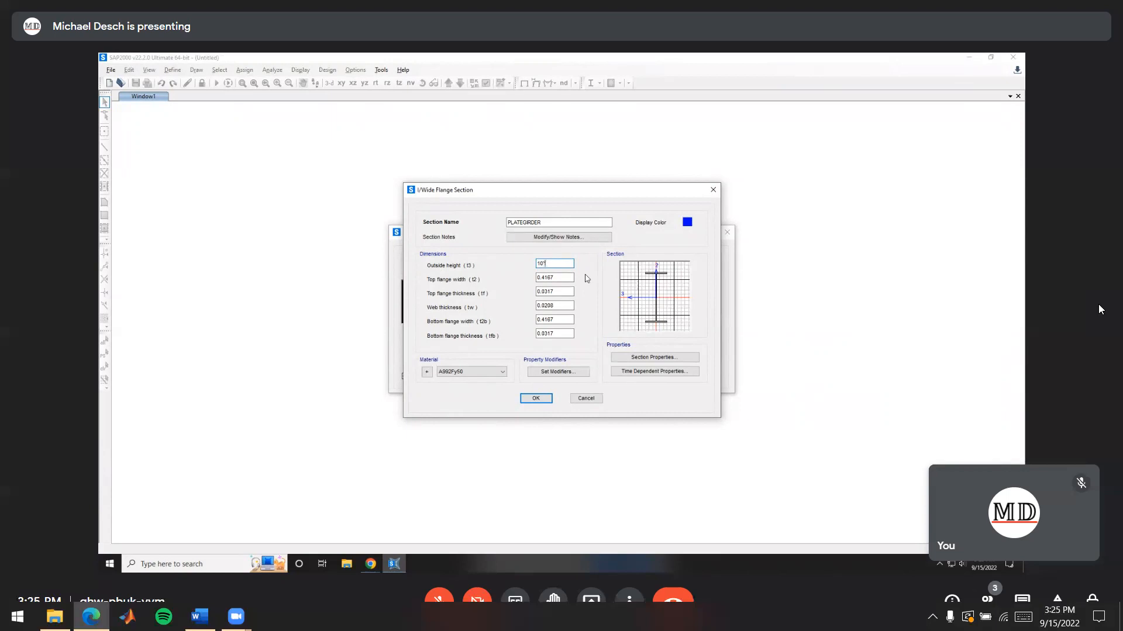
key(BackSpace)
click(563, 278)
Check the handout's cross section and set the top flange width (t2) to 4 inches
key(alt+Tab)
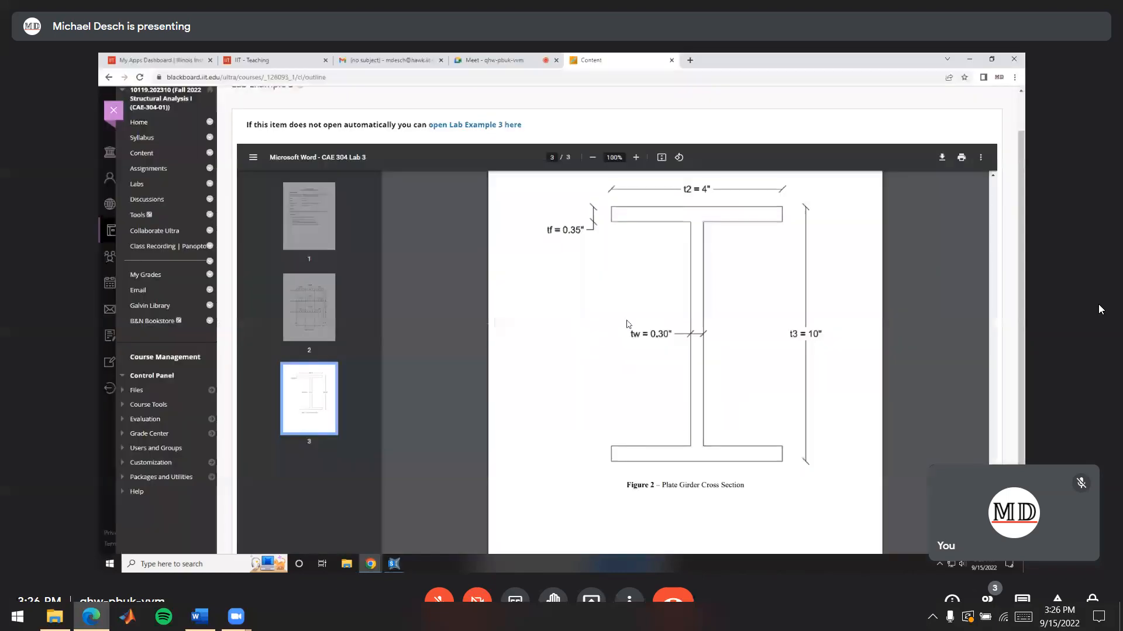
key(alt+Tab)
drag(557, 279, 504, 281)
text(4/12)
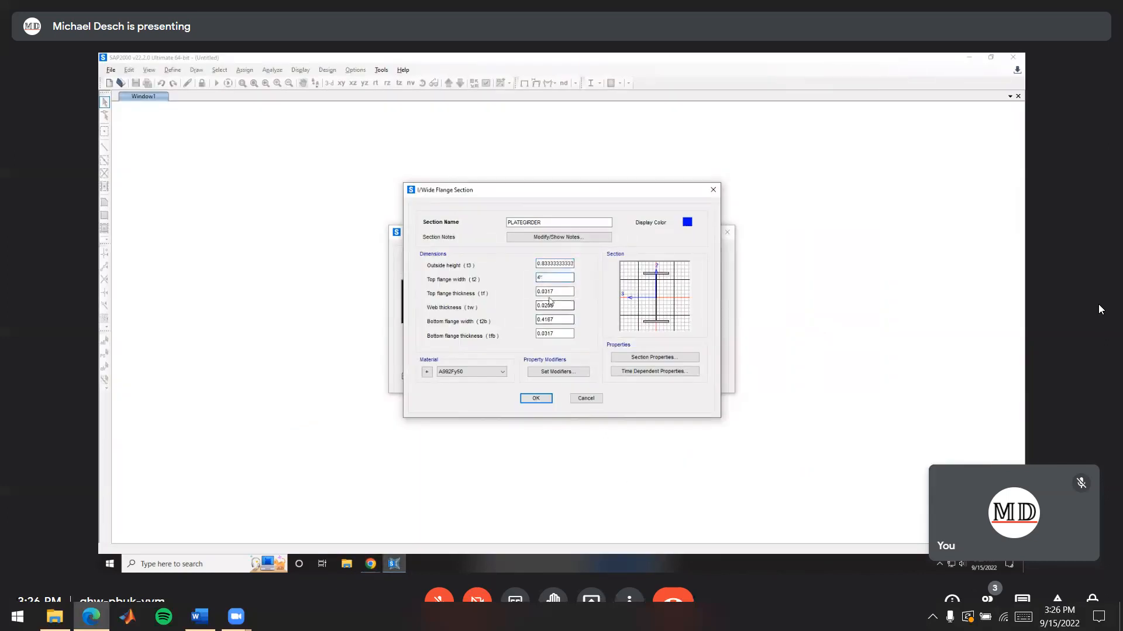
click(547, 291)
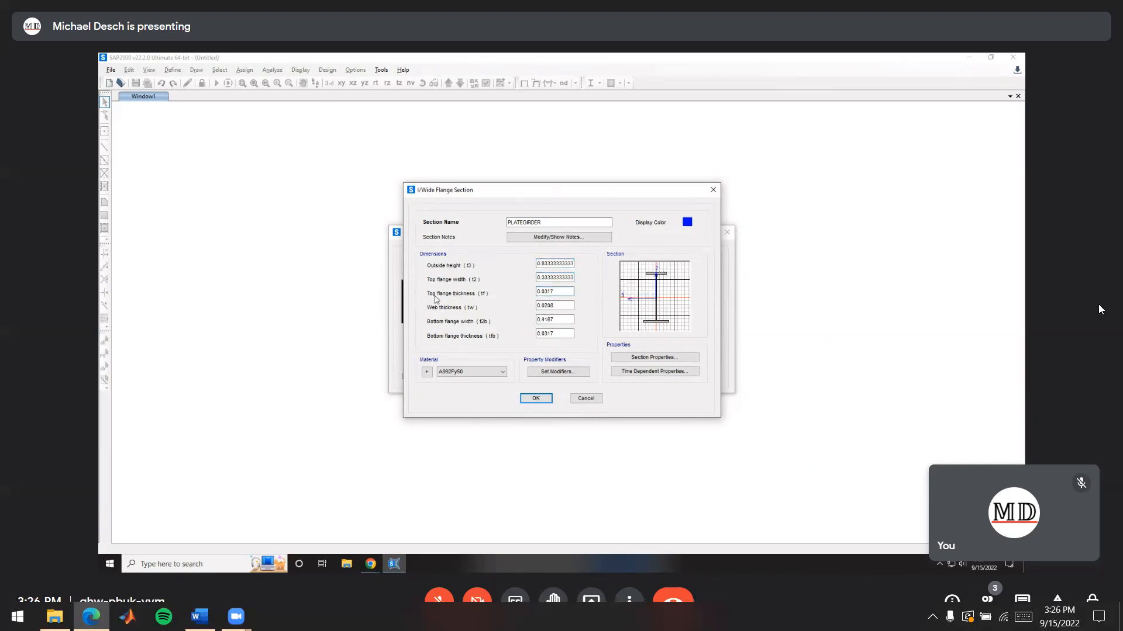
Check the flange thickness in the handout and set the top flange thickness (tf) to 0.35 inches
key(alt+Tab)
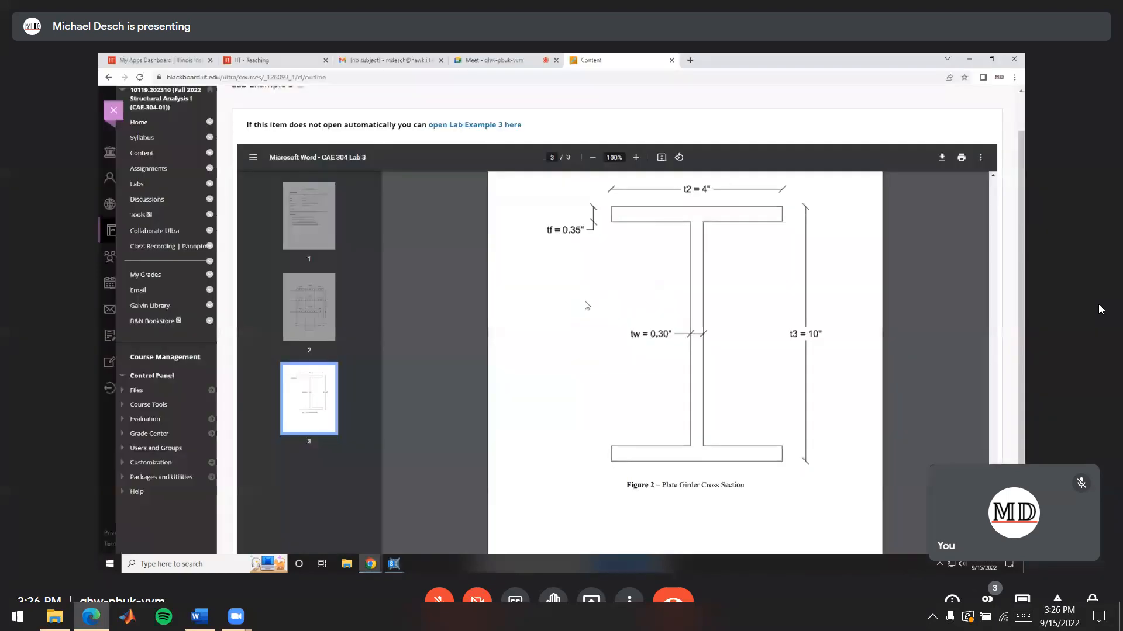
key(alt+Tab)
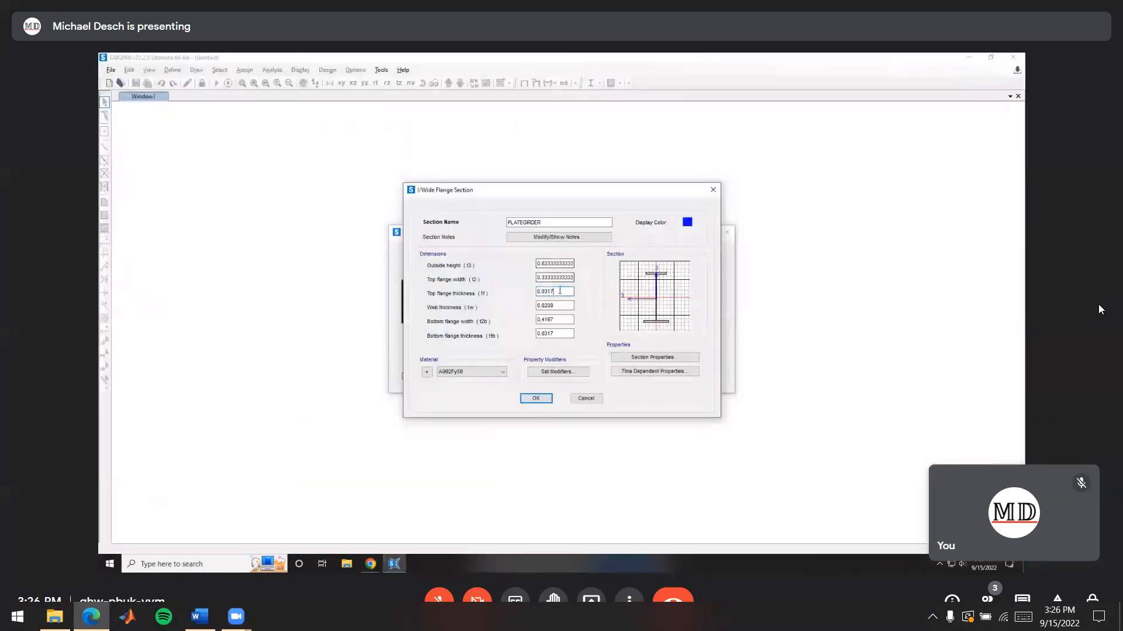
text(0.35)
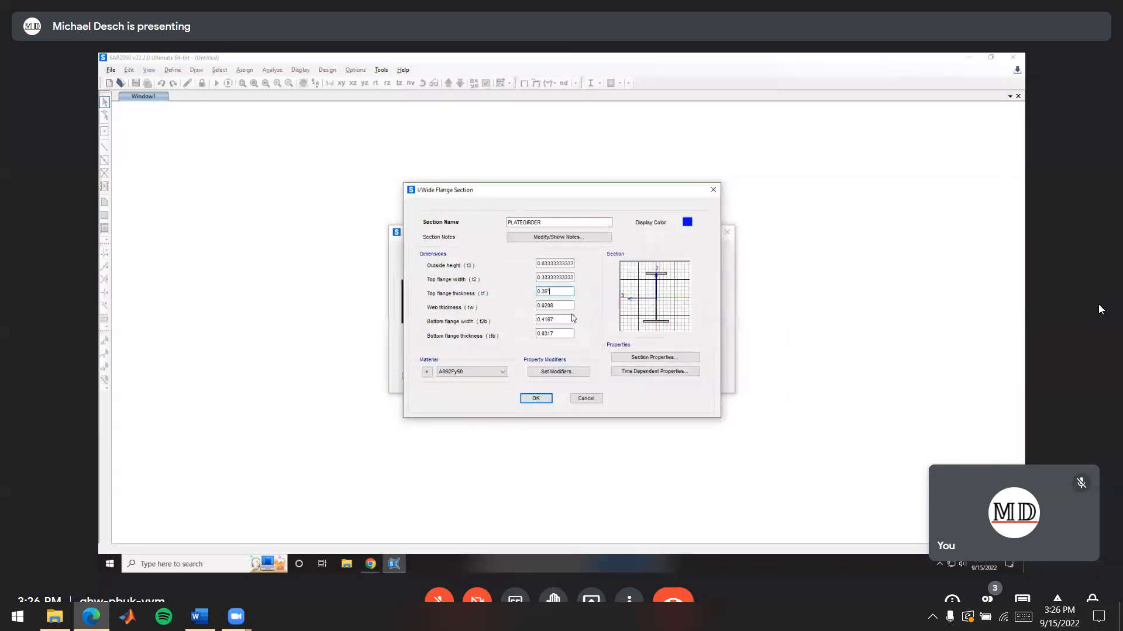
click(563, 305)
Set the web thickness to 0.30 inches per the handout, and make the bottom flange 4 inches wide and 0.35 inches thick
key(alt+Tab)
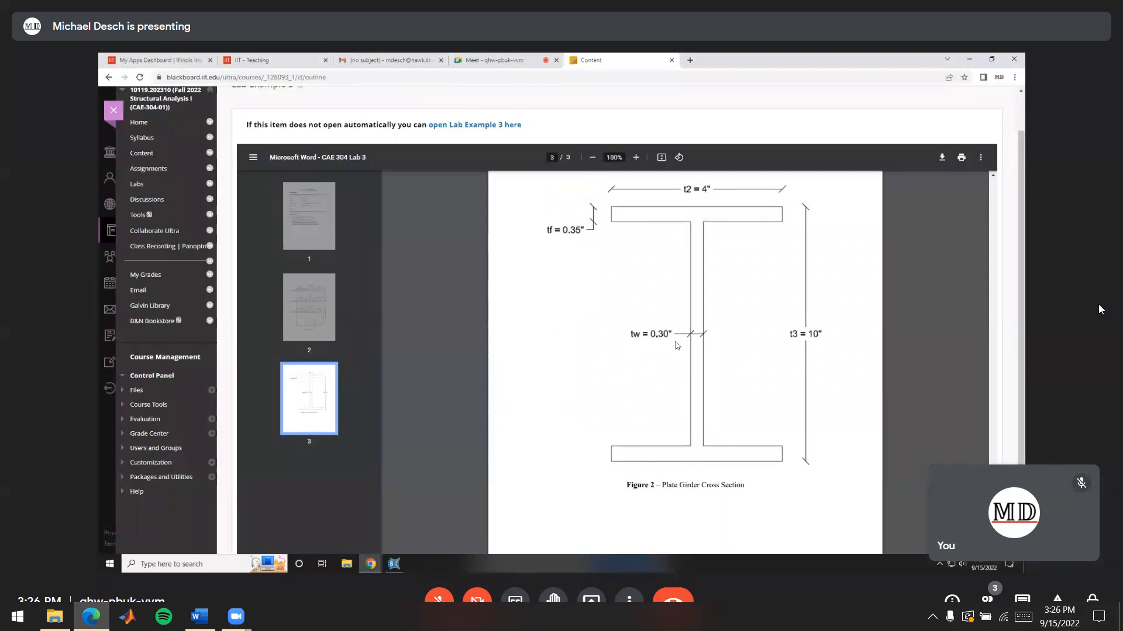
key(alt+Tab)
drag(562, 307, 526, 309)
text(0.30")
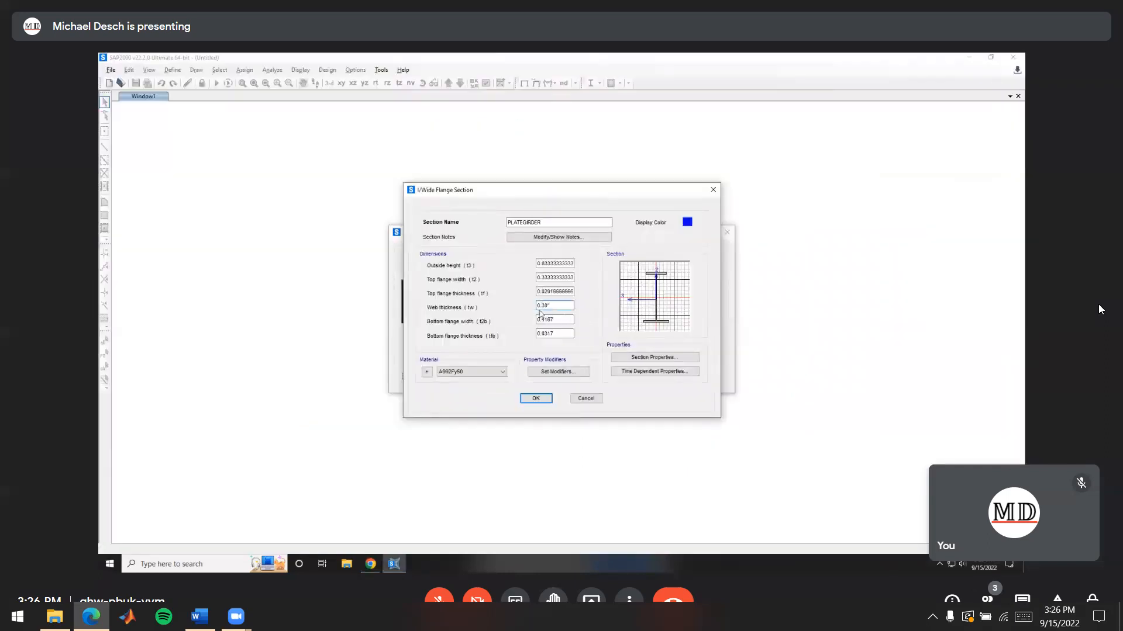
click(561, 319)
key(alt+Tab)
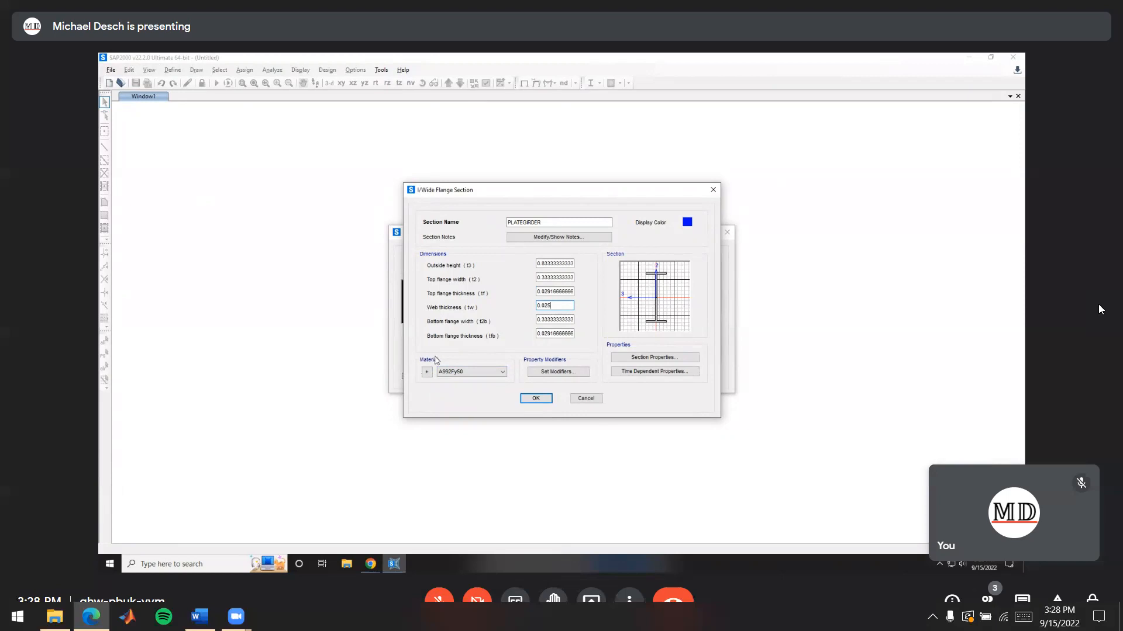
Accept the PLATEGIRDER section for the beams and columns and generate the portal frame
click(537, 398)
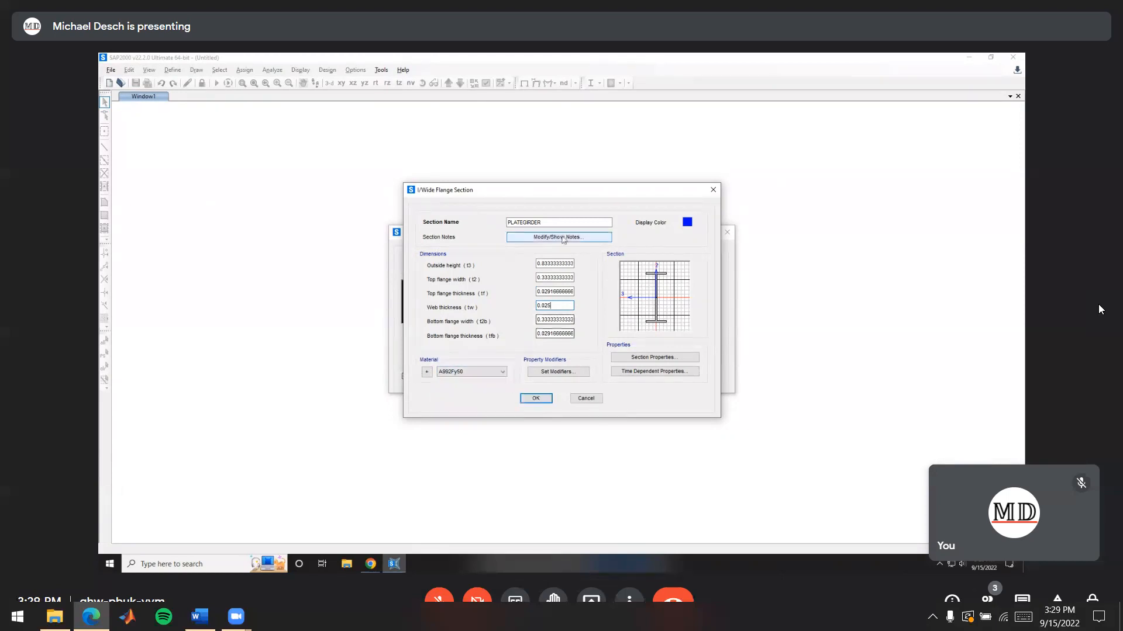
click(537, 398)
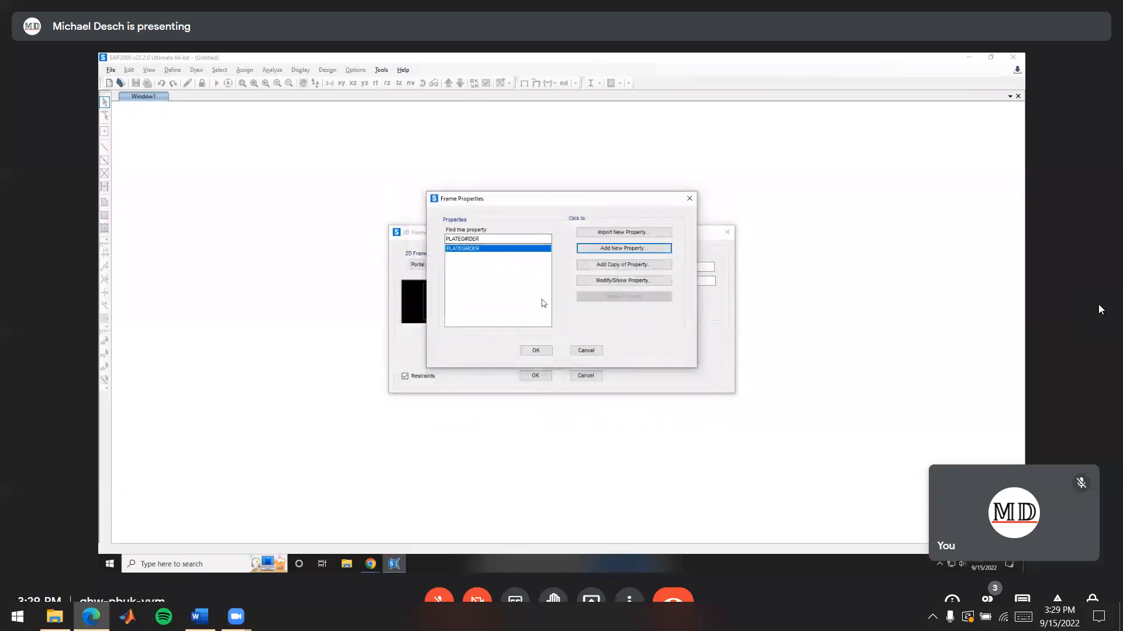
click(536, 351)
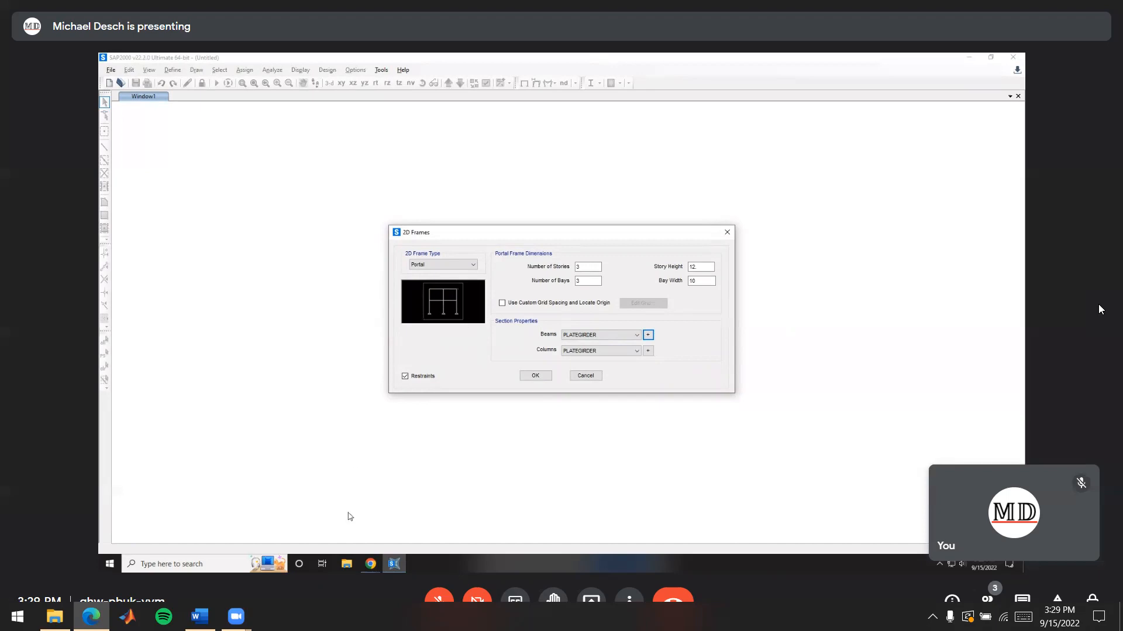
click(370, 564)
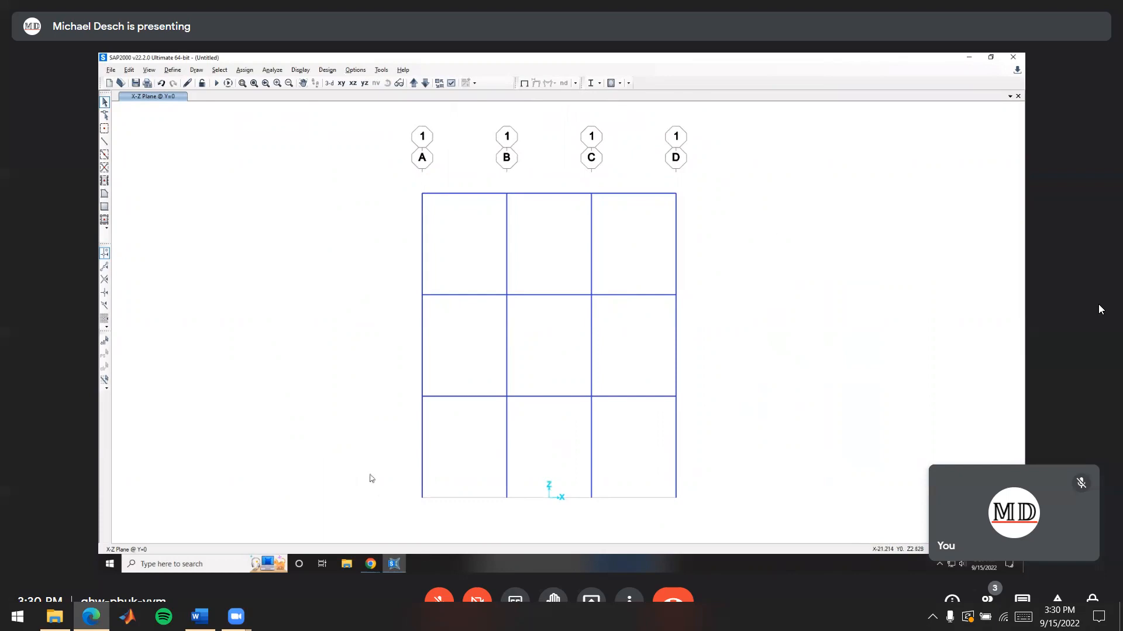
Select the four base joints of the frame and assign them fixed restraints in all translations and rotations
drag(356, 471, 792, 507)
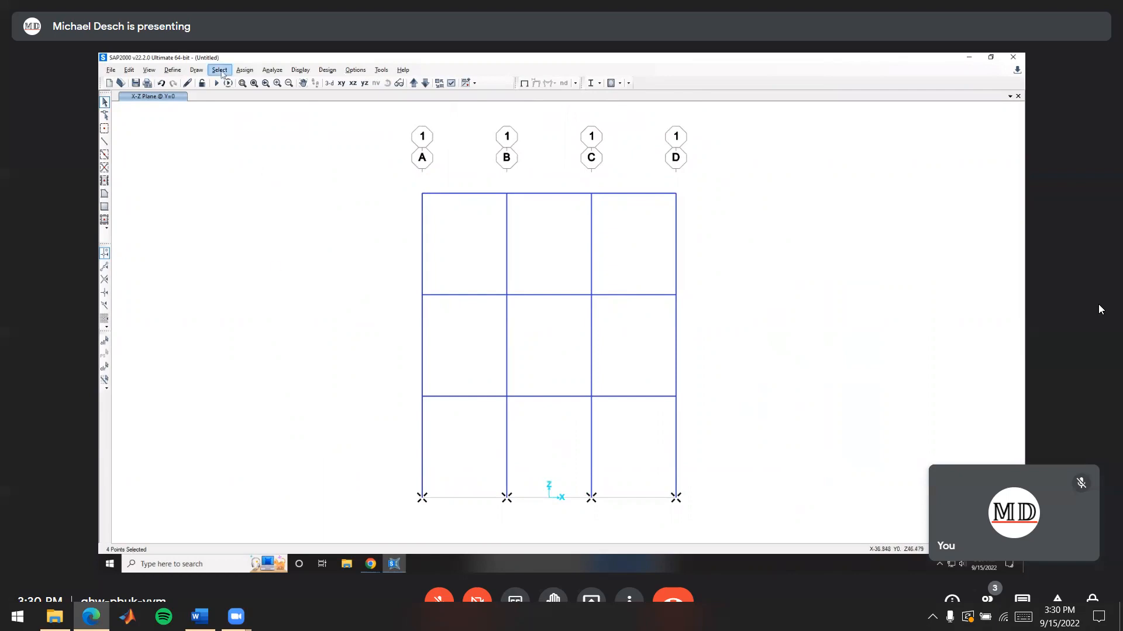
click(239, 72)
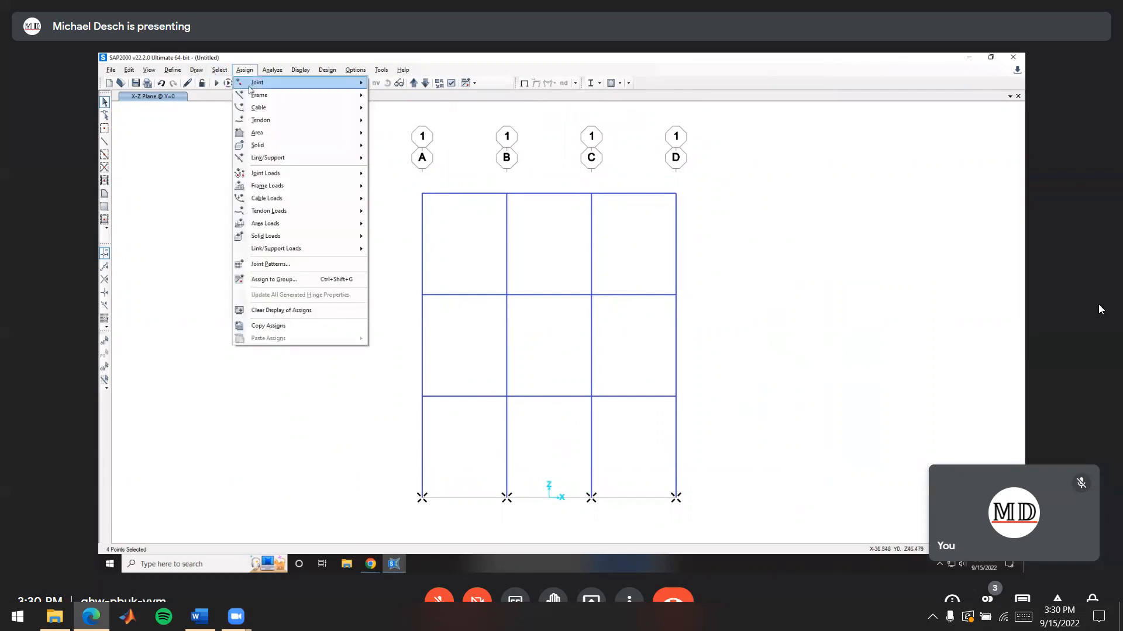
mouse_move(250, 89)
click(396, 85)
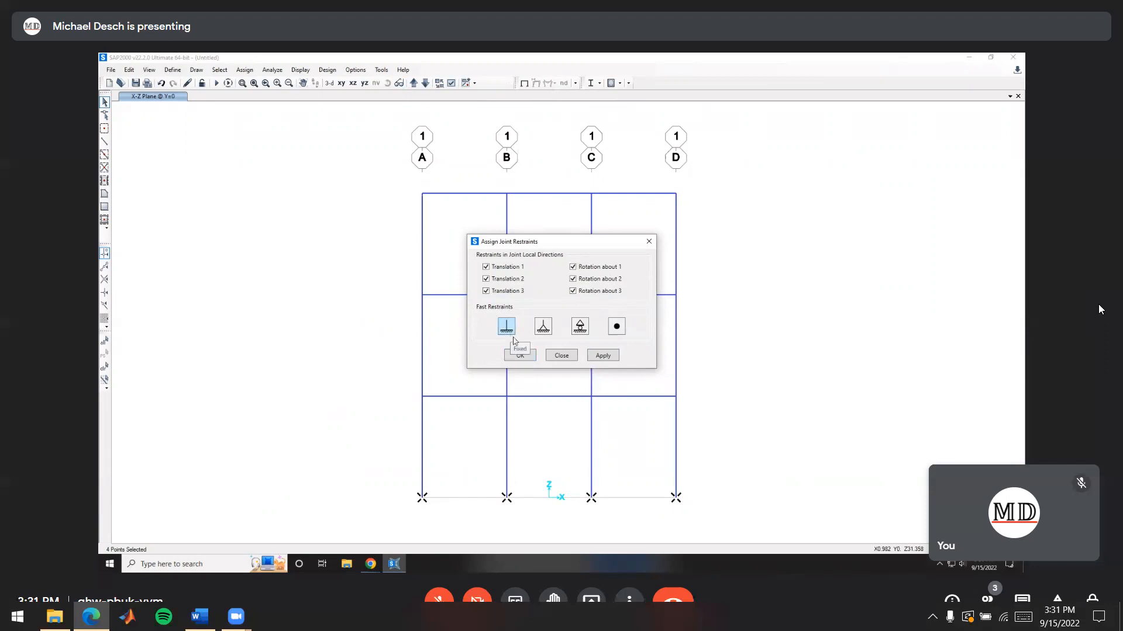
click(520, 355)
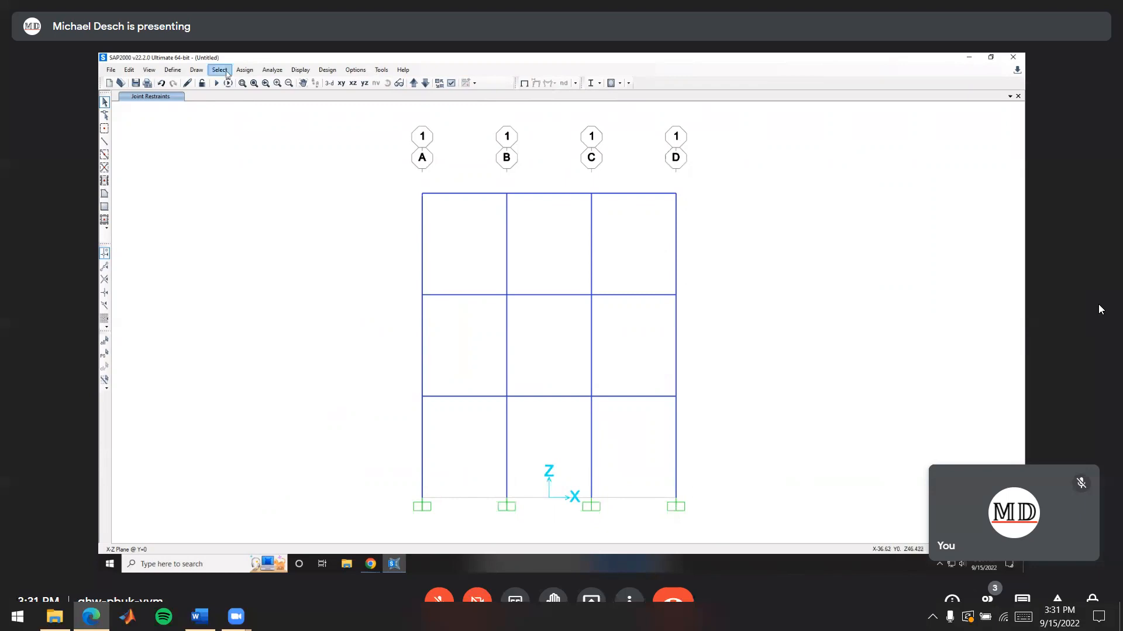
click(250, 73)
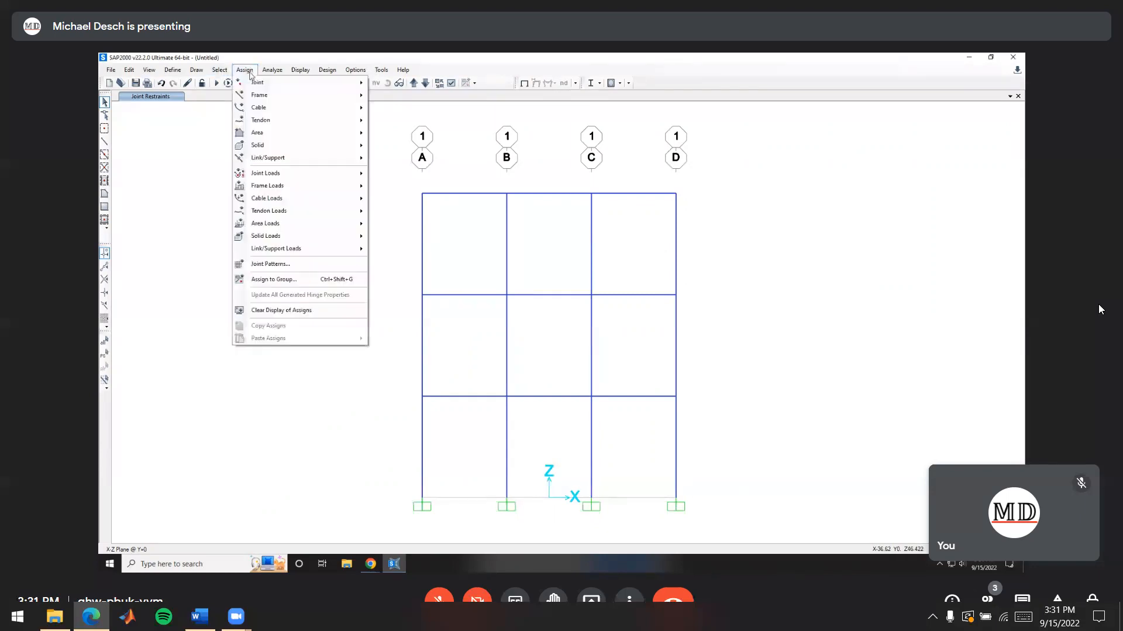
mouse_move(316, 83)
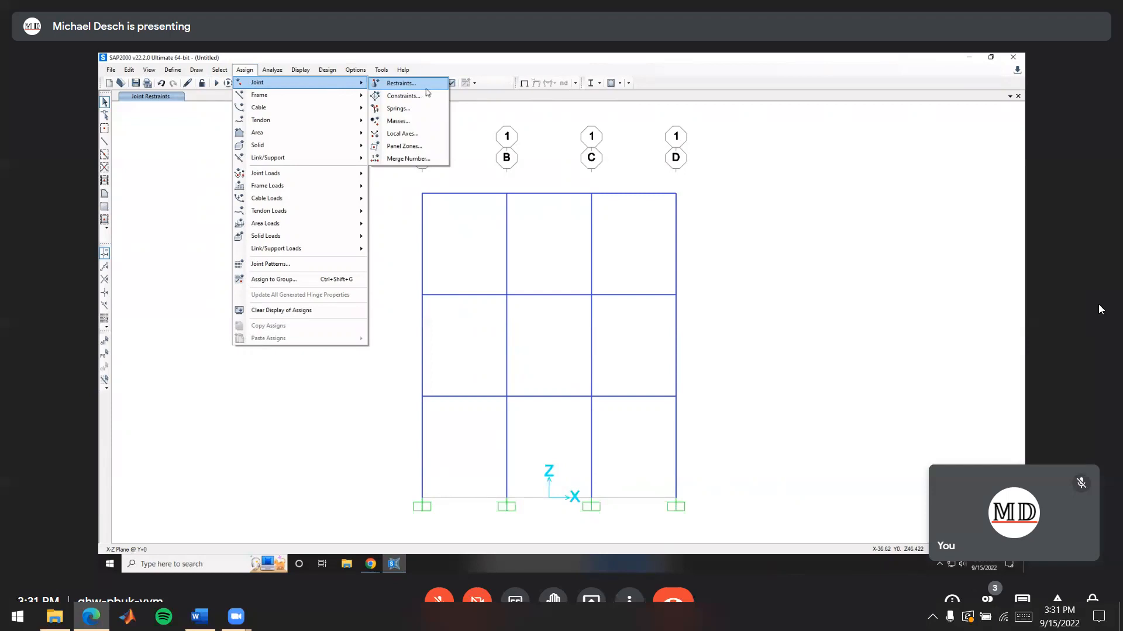
click(470, 121)
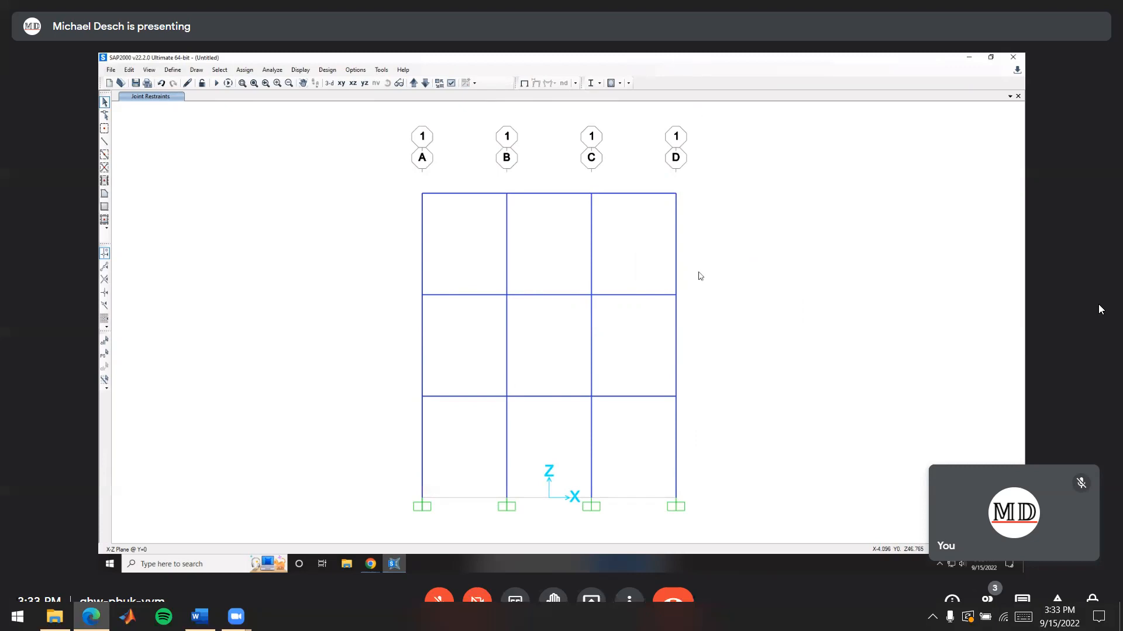
click(361, 72)
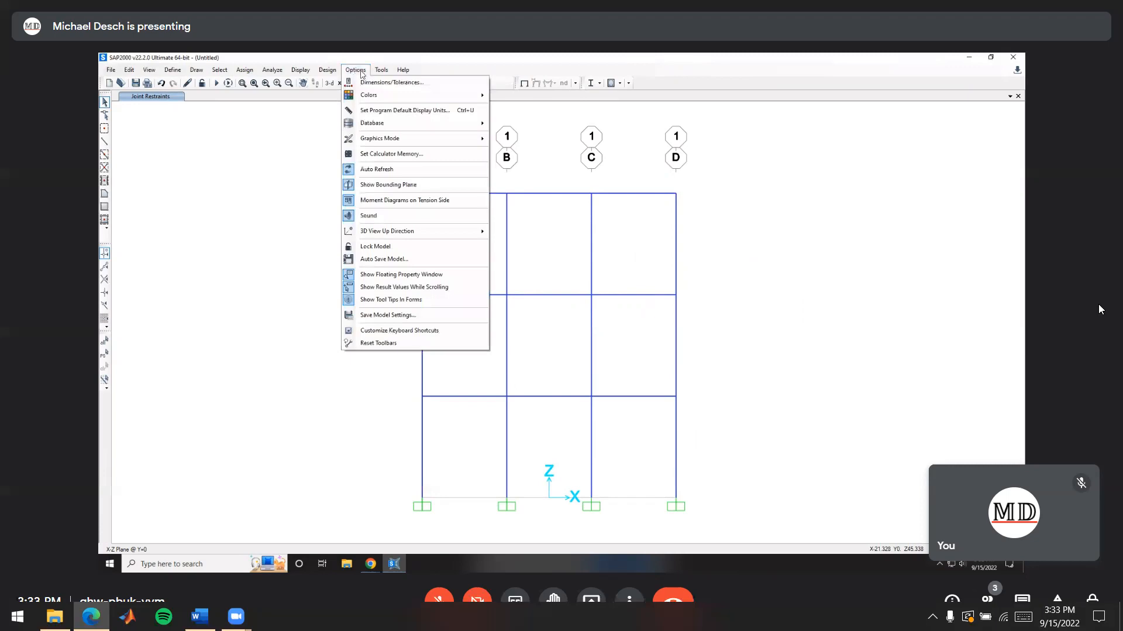
Switch the graphics mode to Classical Plus
mouse_move(384, 142)
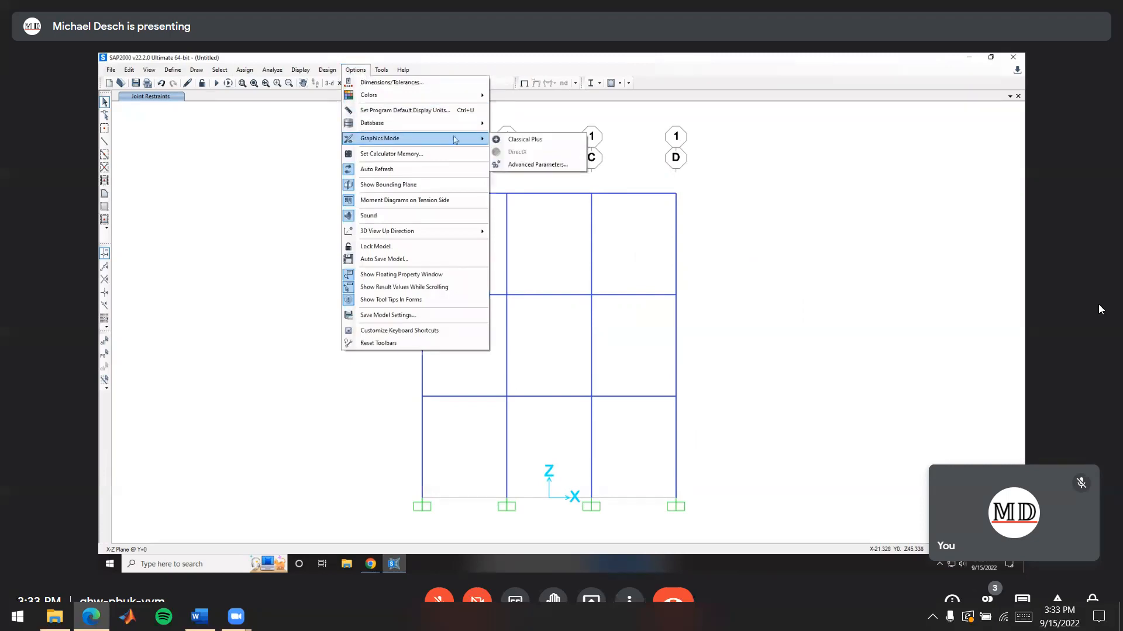
click(548, 143)
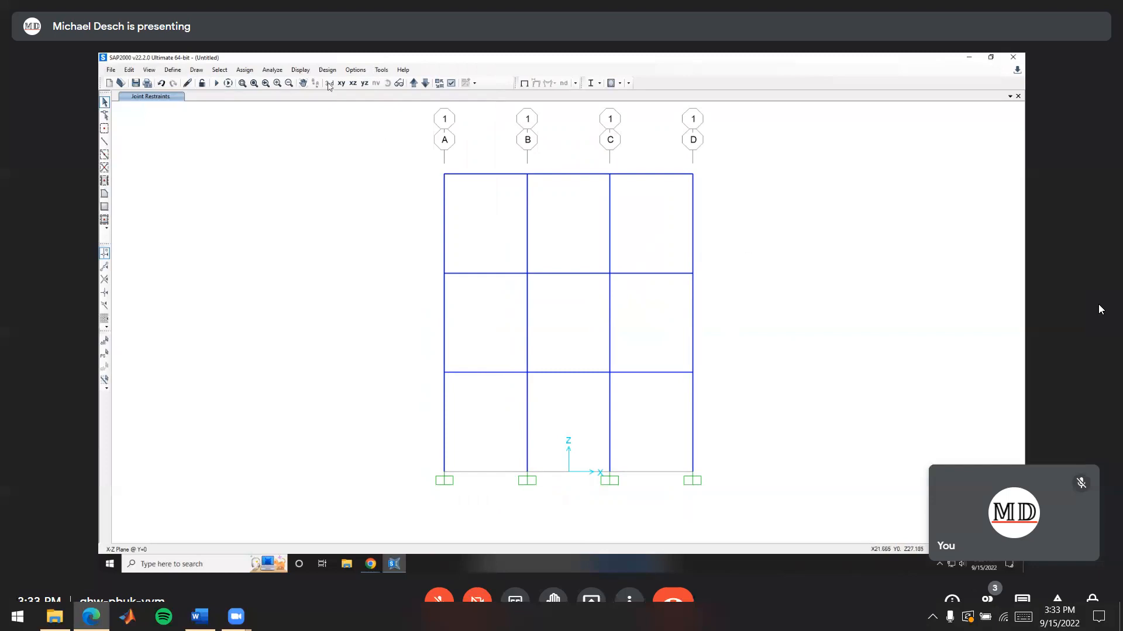
click(355, 70)
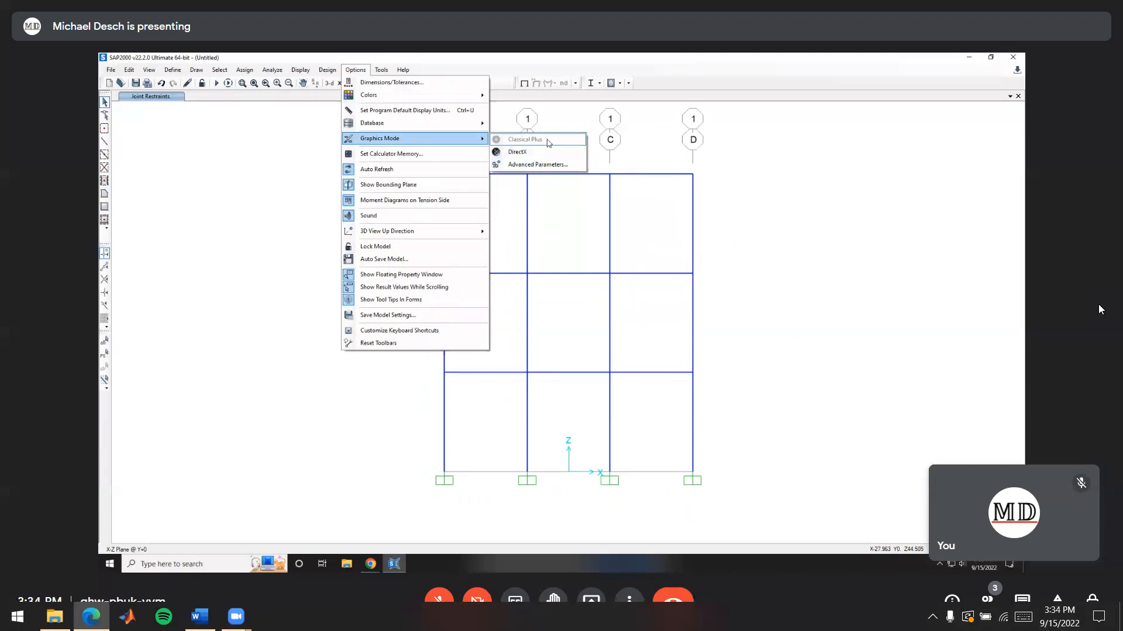
click(847, 158)
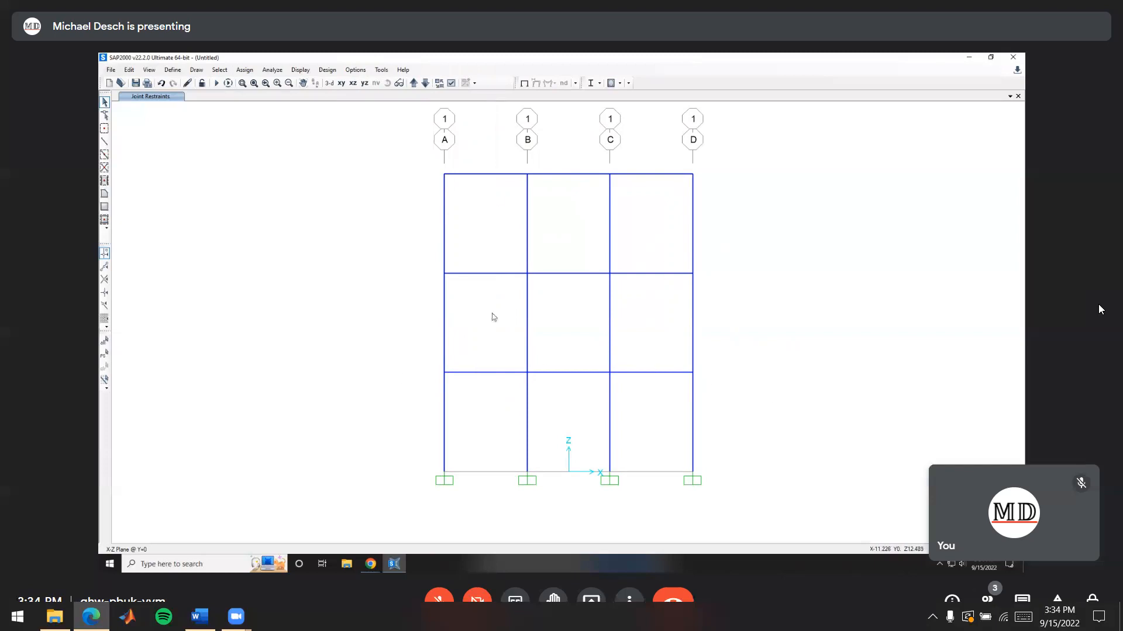
Check the loads in the handout figure and assign a 5 kip/ft uniform DEAD gravity load to the six outer-bay beams
click(370, 564)
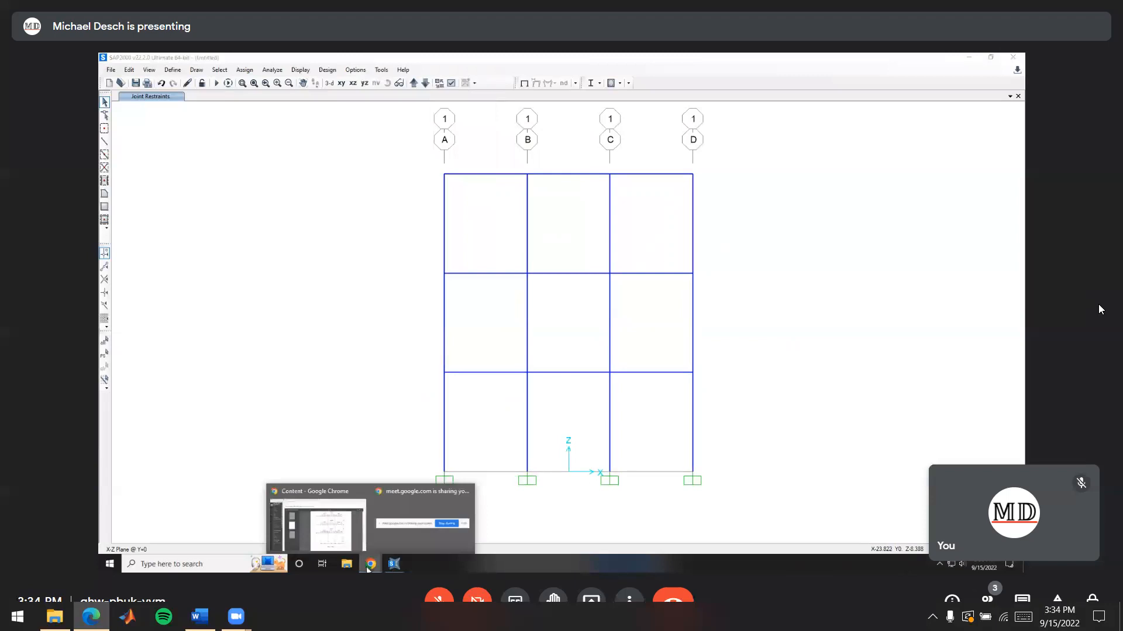
click(318, 528)
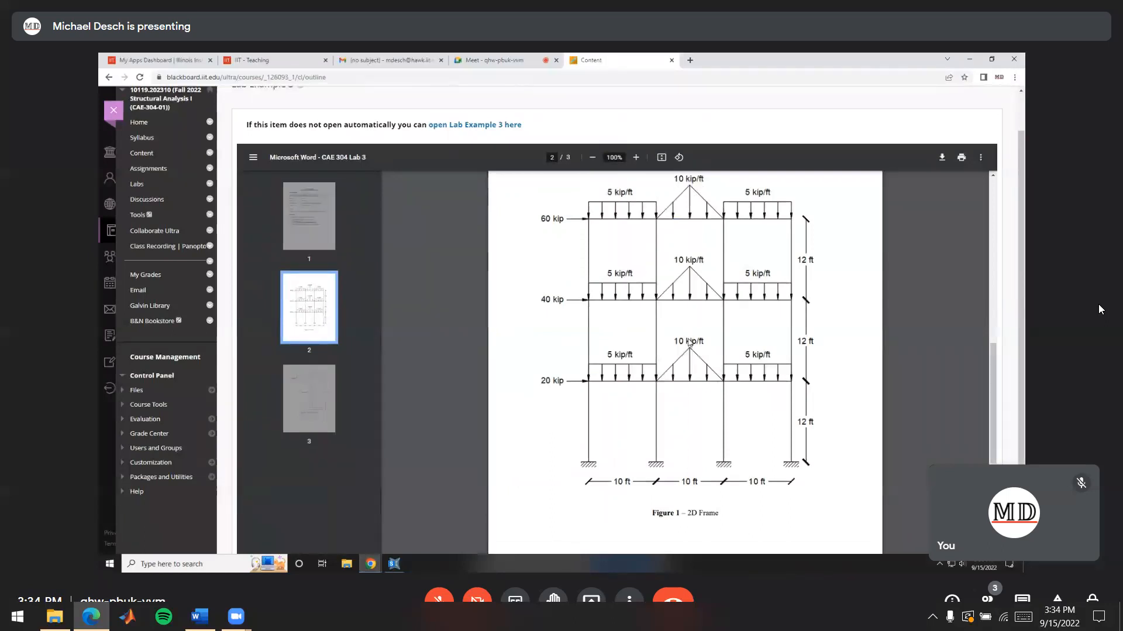
key(alt+Tab)
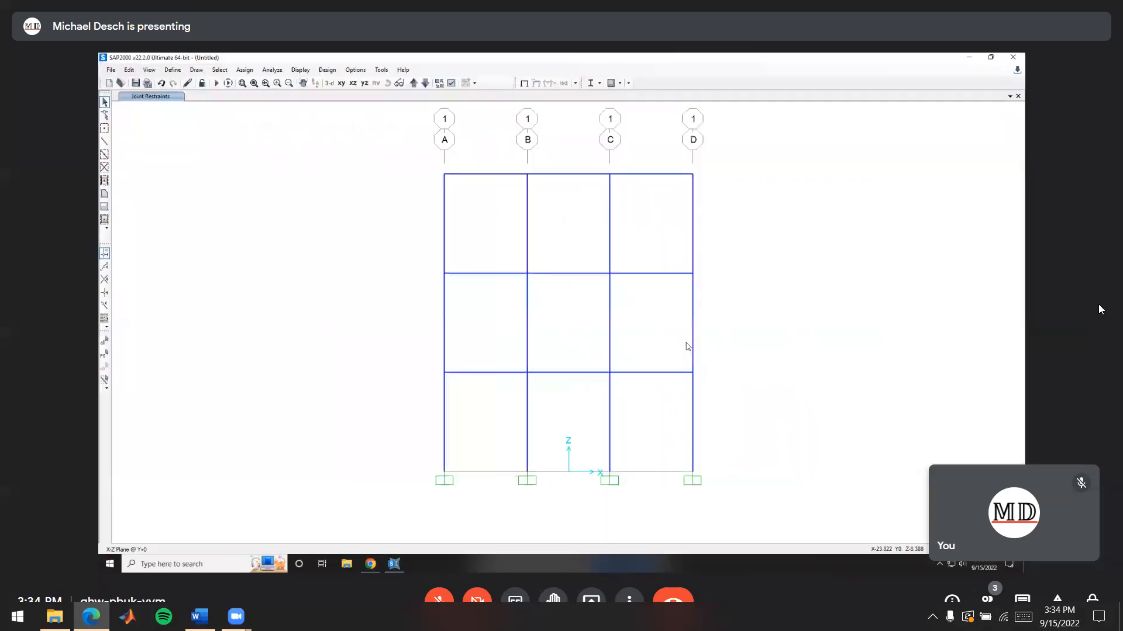
drag(661, 399, 639, 150)
drag(515, 390, 474, 151)
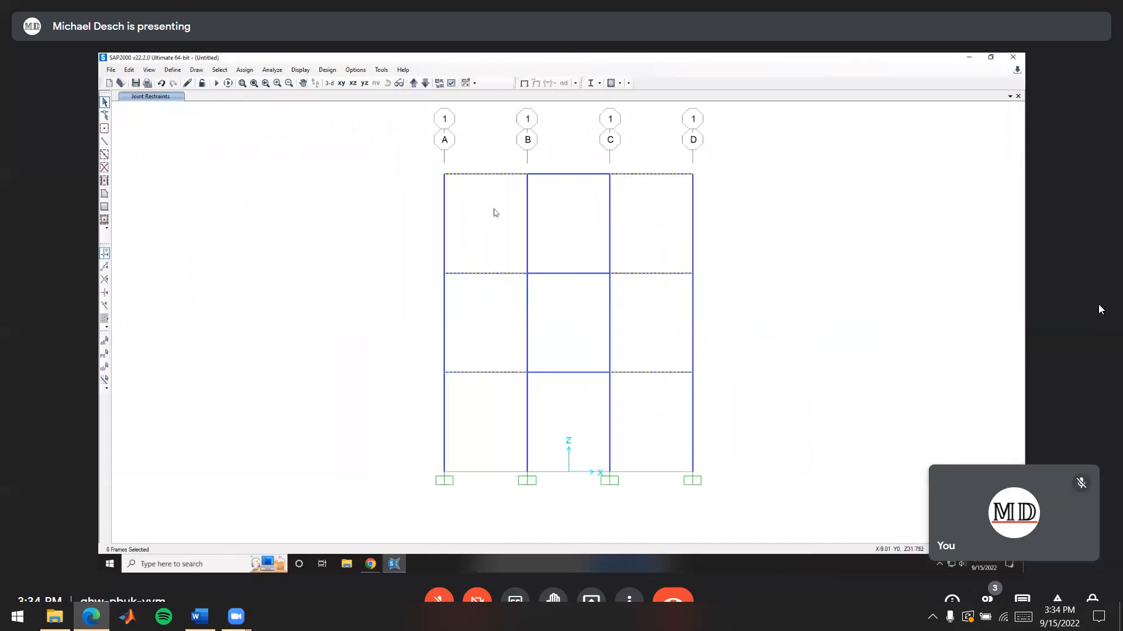
click(244, 71)
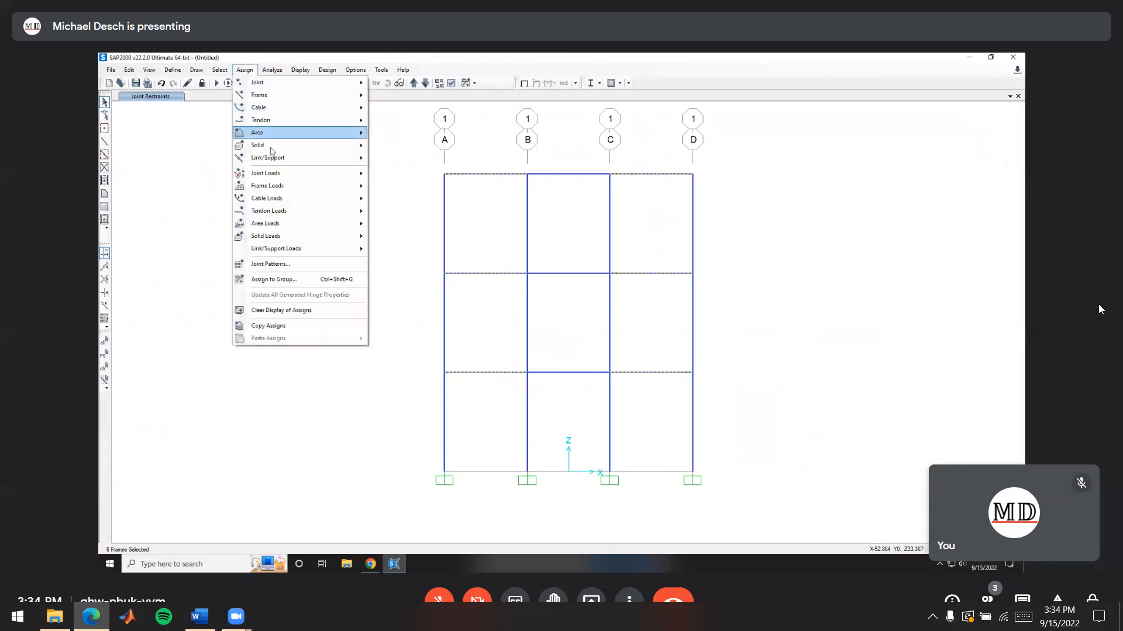
mouse_move(278, 189)
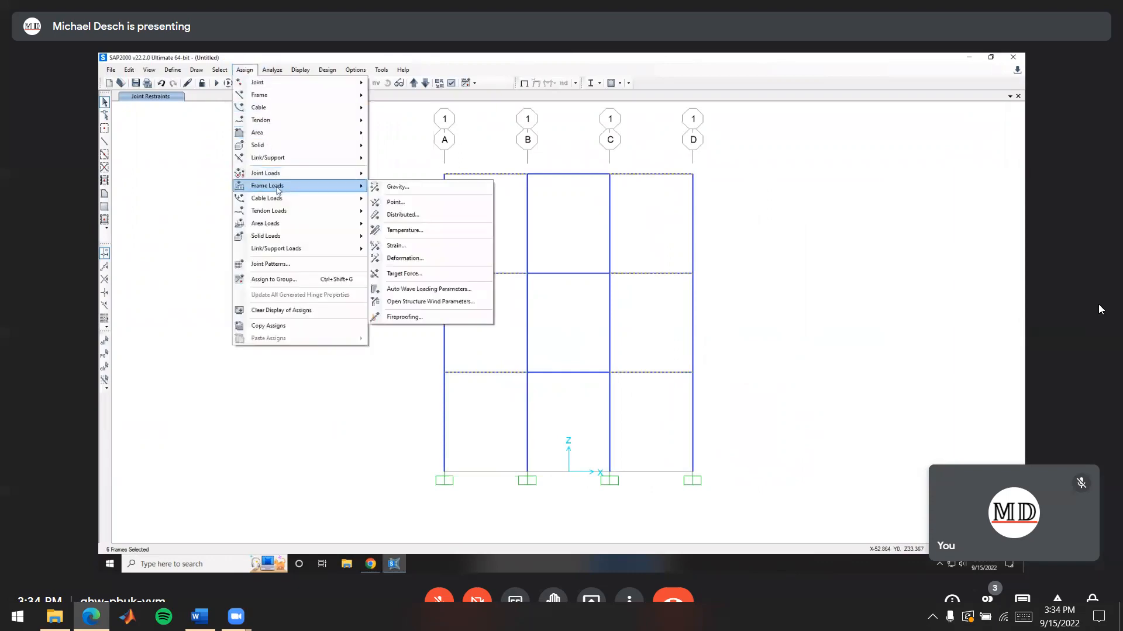
click(430, 217)
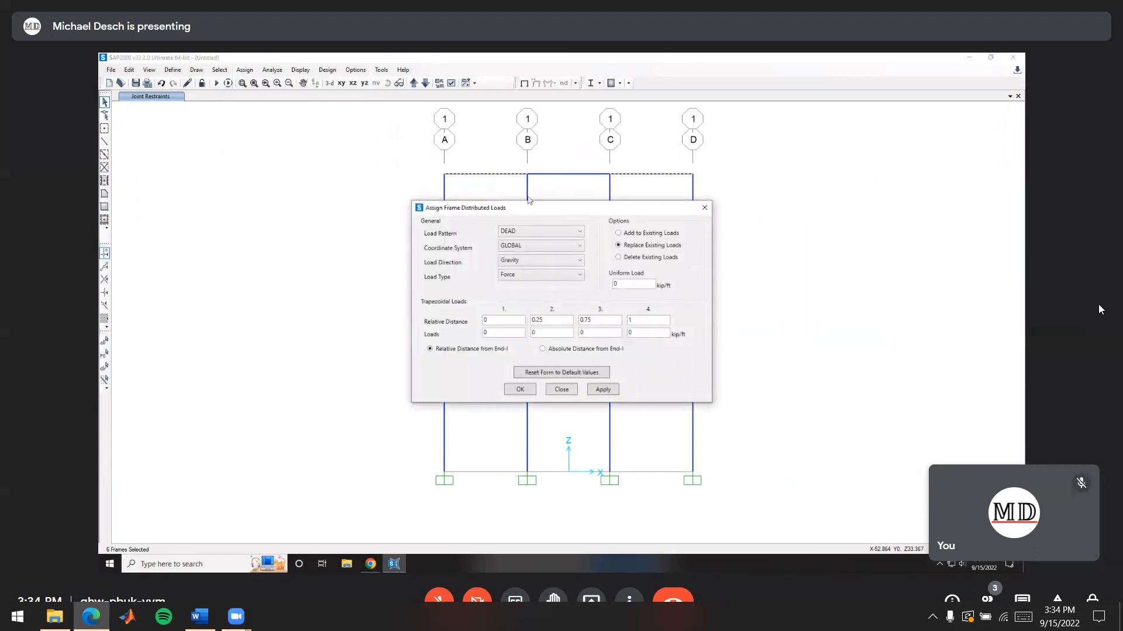
drag(635, 283, 579, 284)
click(520, 390)
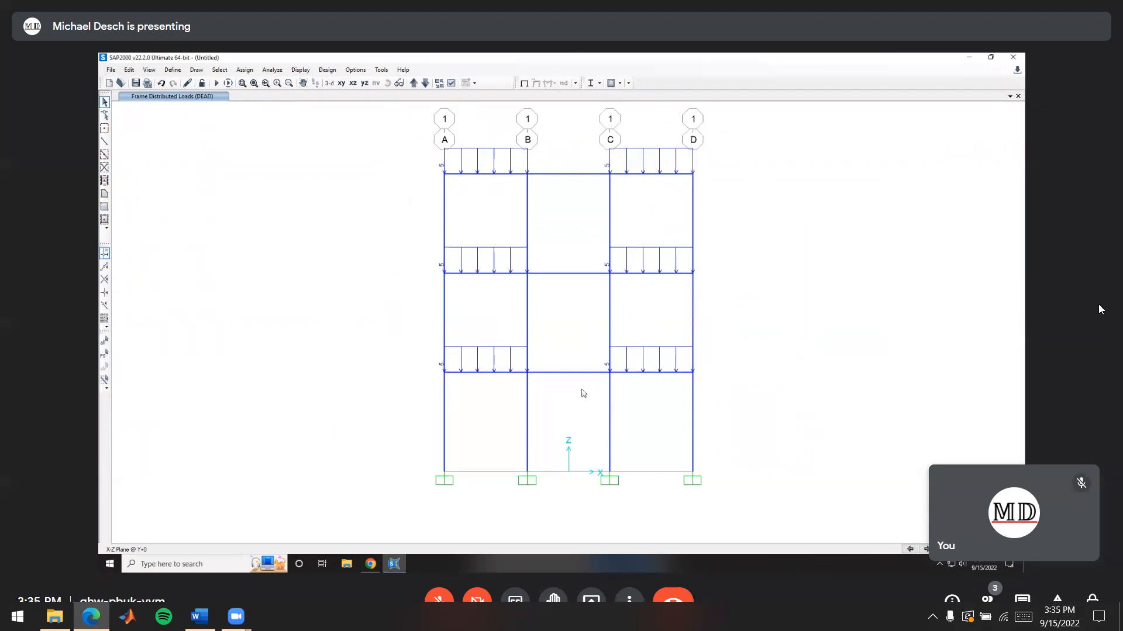
Start a distributed DEAD load on the three middle-bay beams with 0 kip/ft at relative distance 0 and 10 kip/ft at 0.5
drag(587, 391, 550, 141)
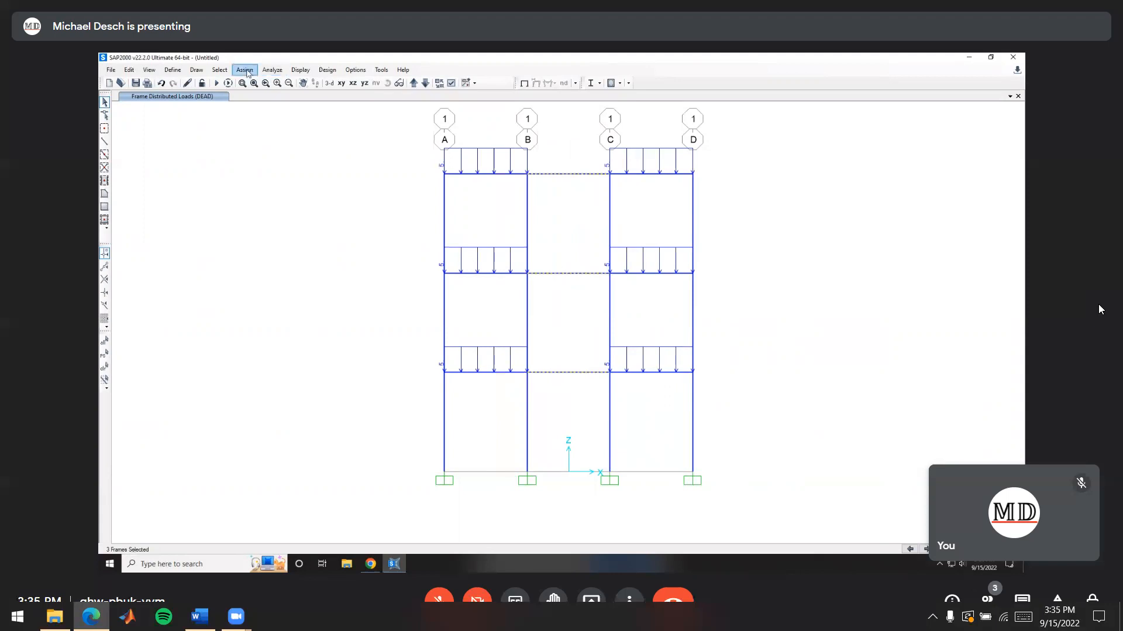
click(244, 70)
mouse_move(279, 187)
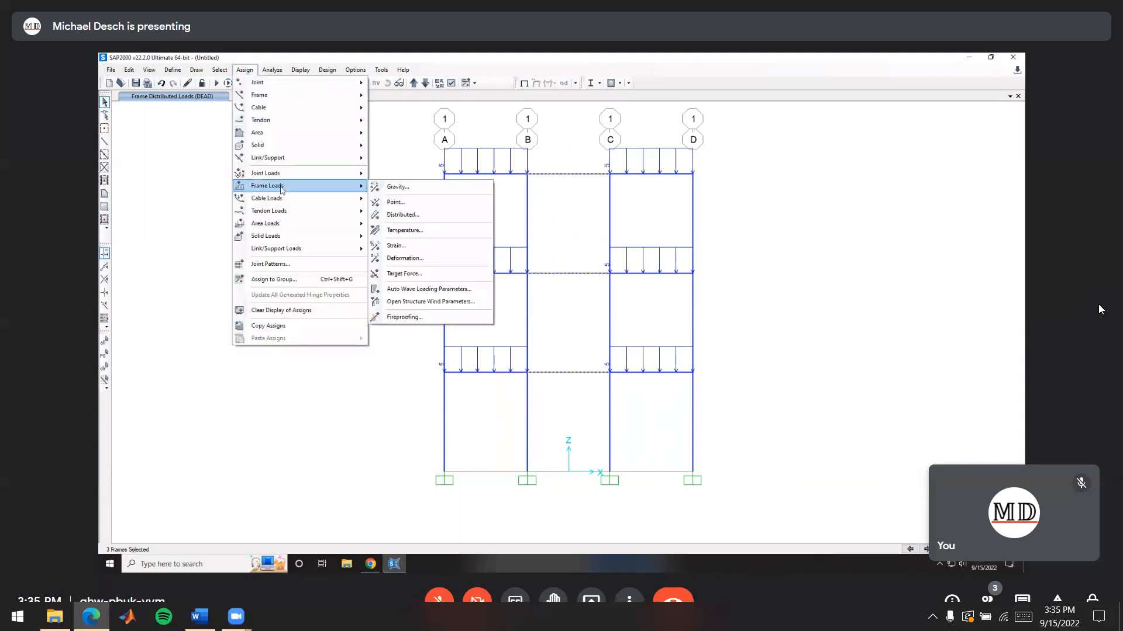
click(418, 215)
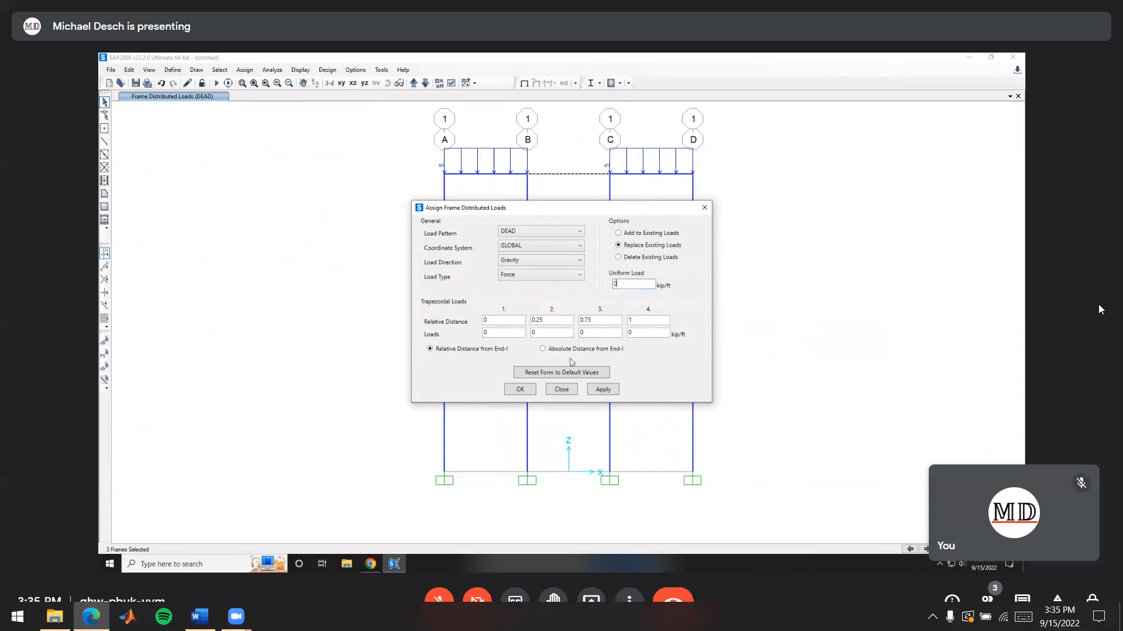
click(497, 321)
click(494, 333)
key(alt+Tab)
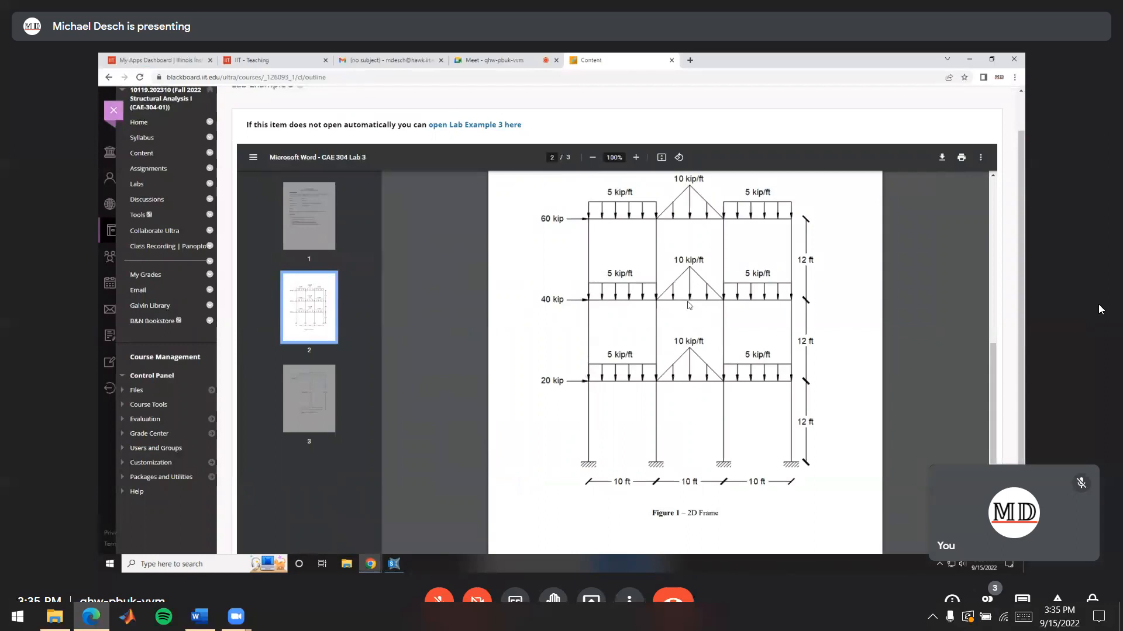
key(alt+Tab)
drag(548, 321, 514, 320)
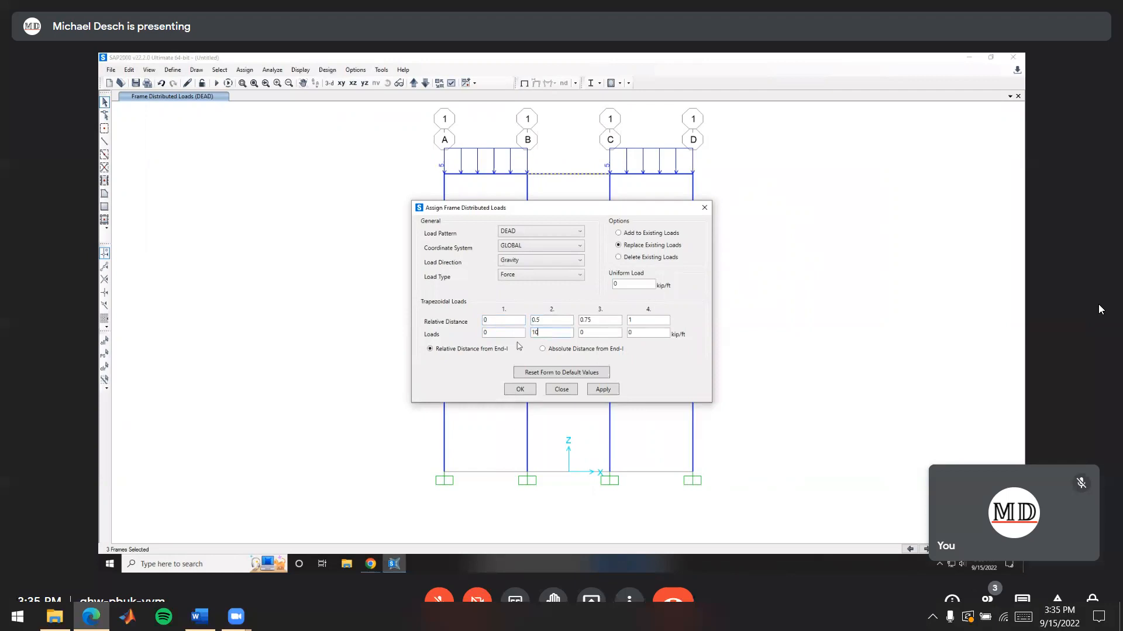
Recheck the handout figure, end the triangular load with 0 kip/ft at relative distance 1, and assign it to the middle-bay beams
key(alt+Tab)
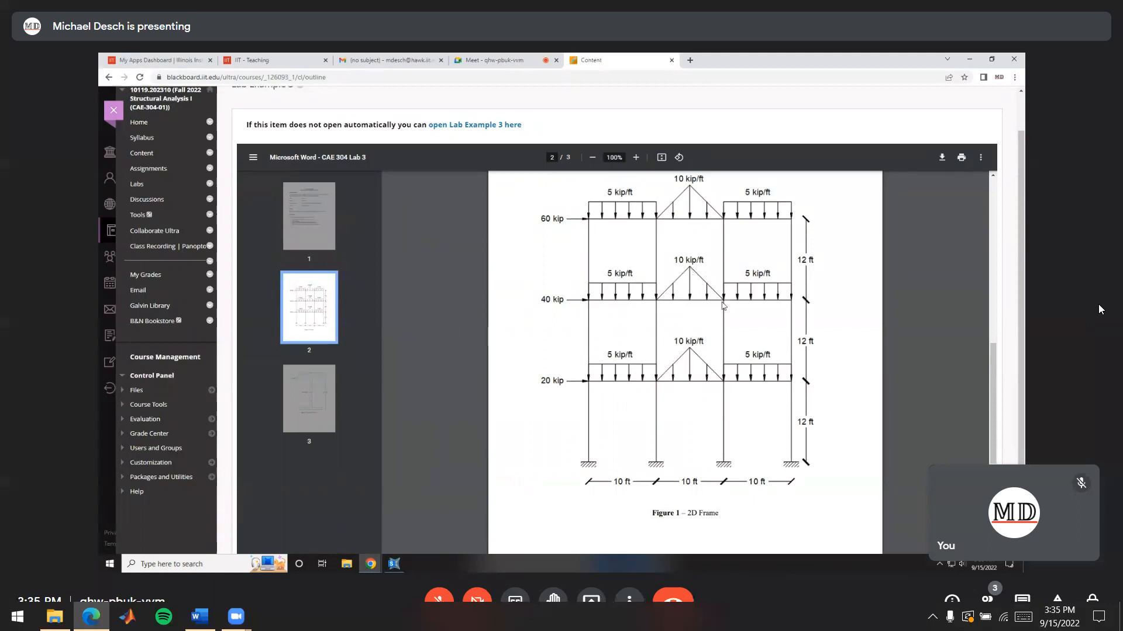
key(alt+Tab)
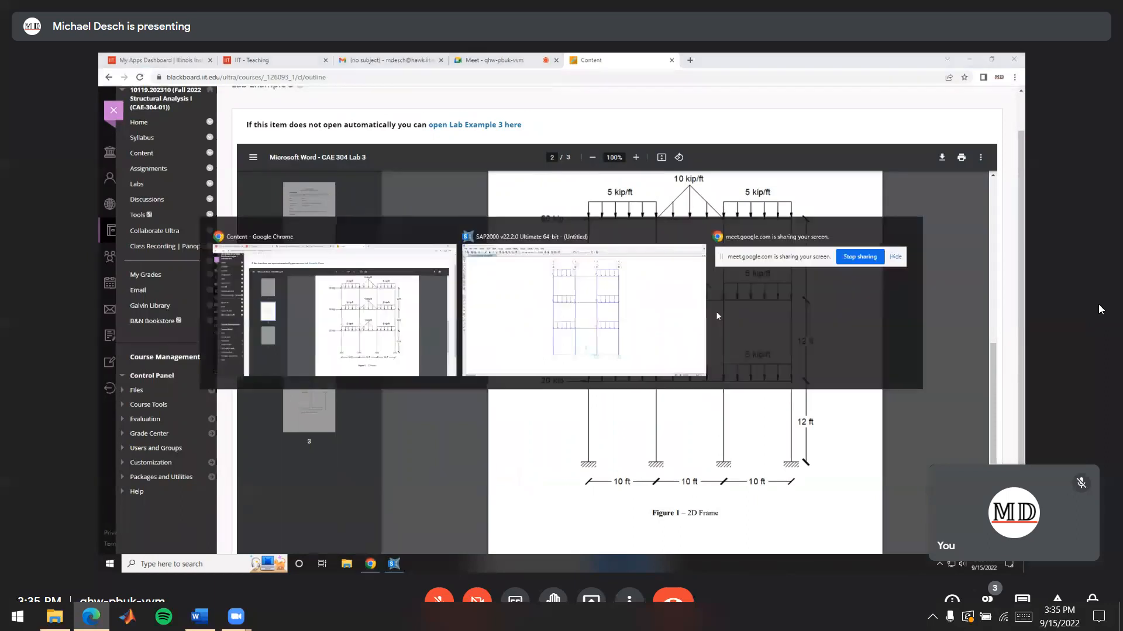
text(1)
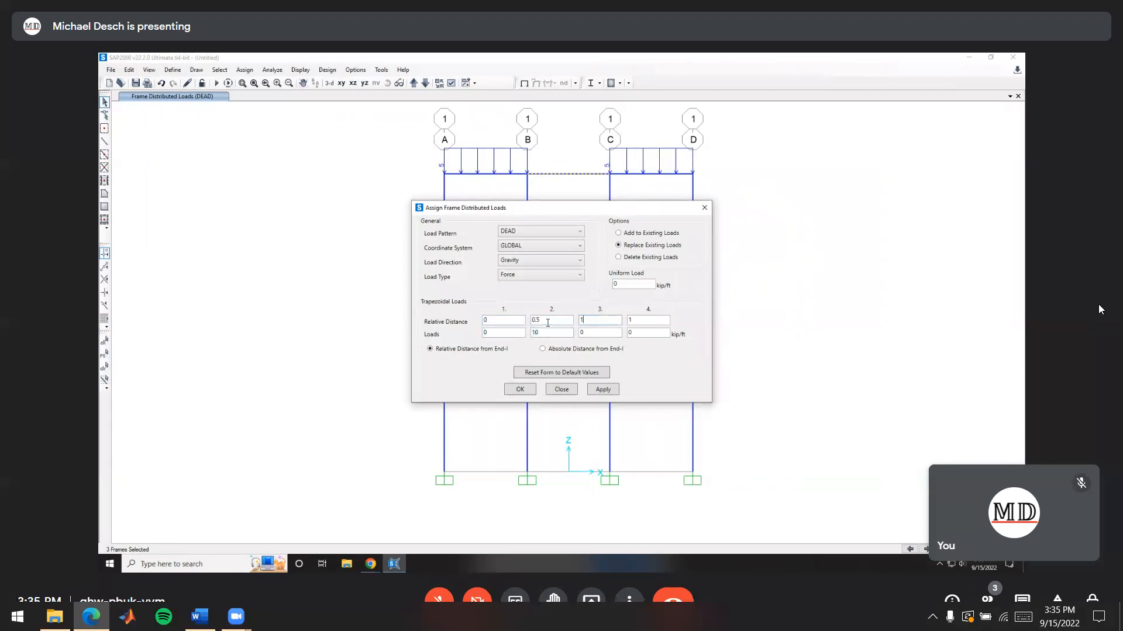
double_click(581, 333)
double_click(648, 320)
click(519, 390)
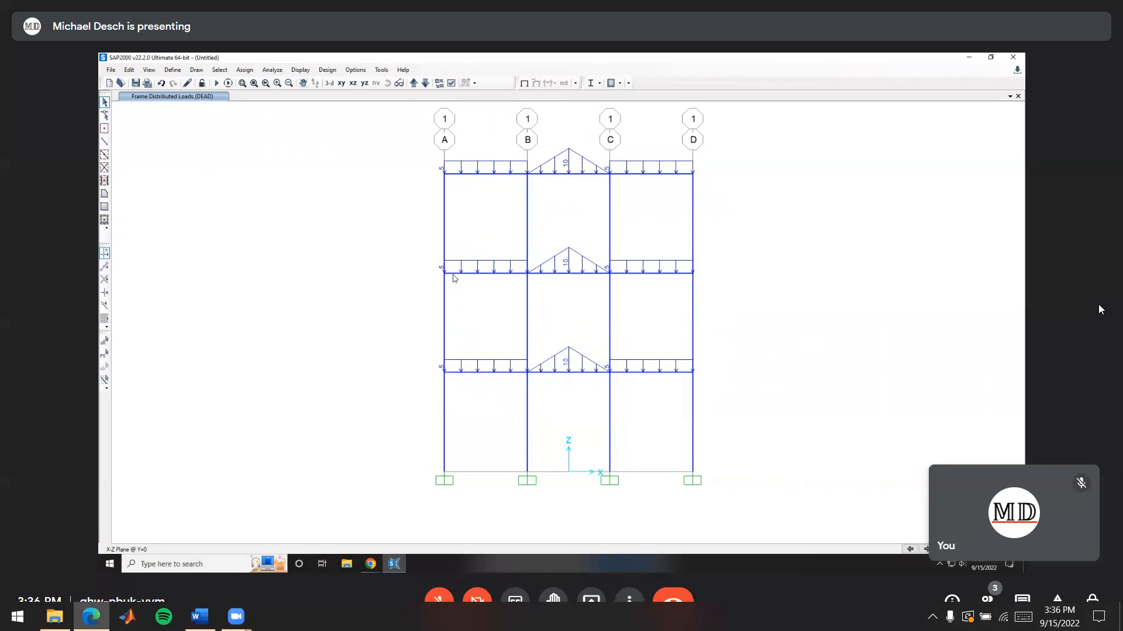
Check the lateral load in the handout and assign a 20 kip global X force to the first-story joint on column line A
click(444, 371)
key(alt+Tab)
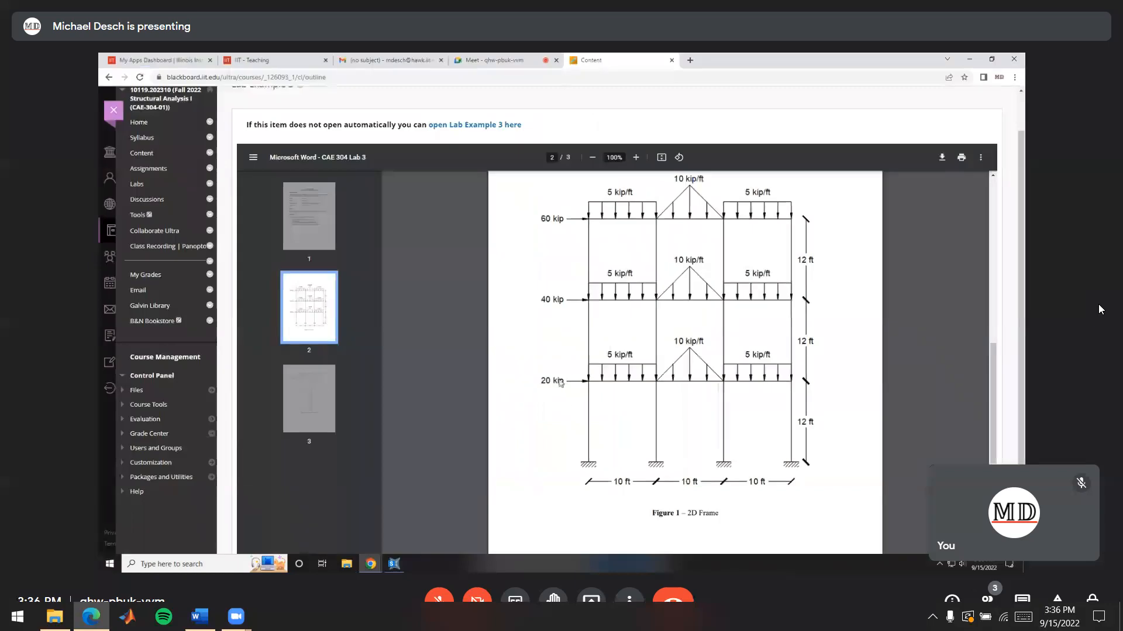
key(alt+Tab)
click(244, 69)
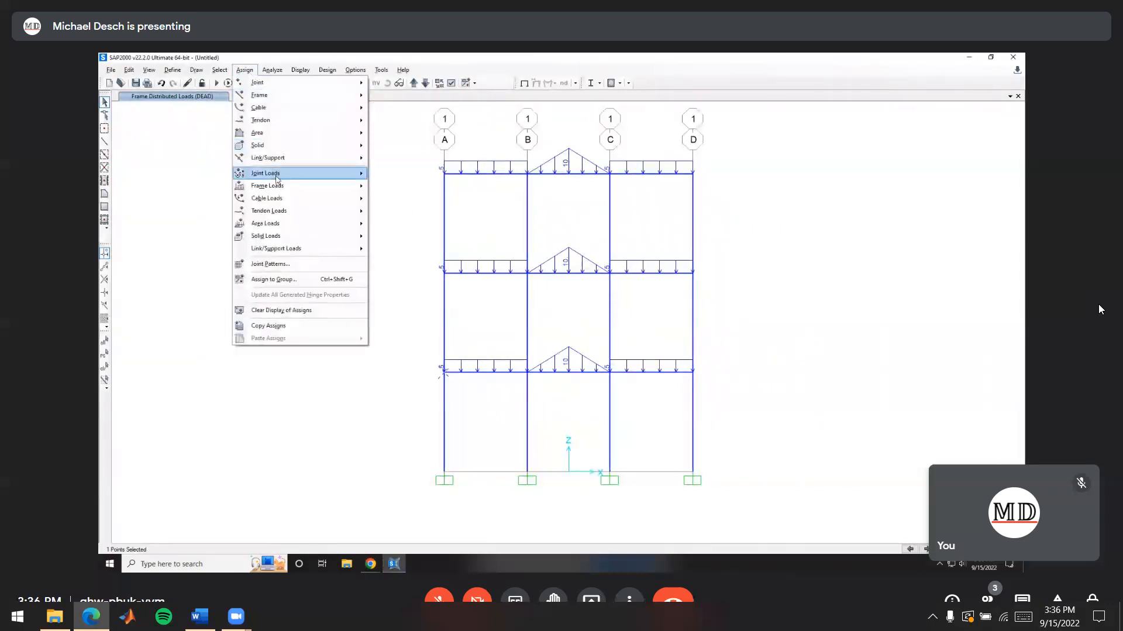
mouse_move(277, 176)
click(411, 174)
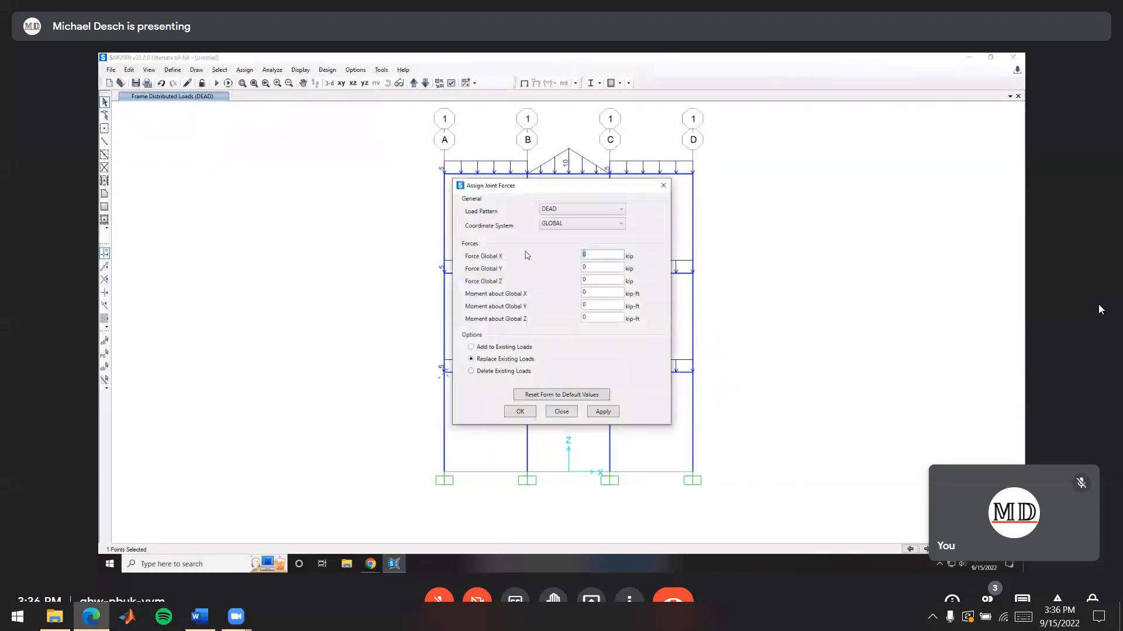
text(20)
click(518, 412)
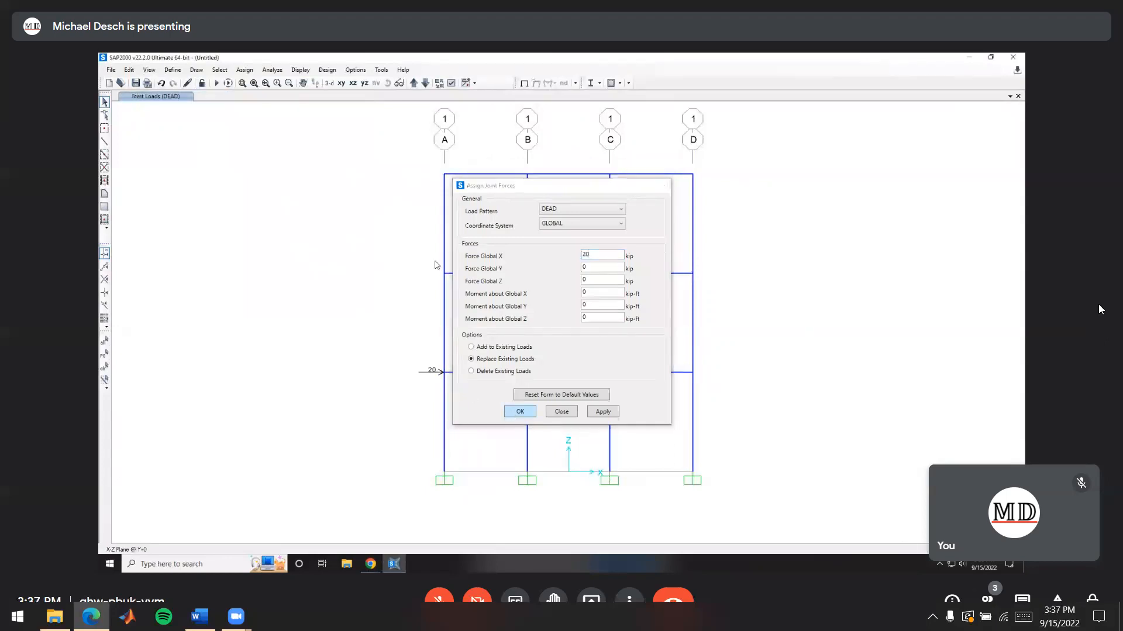
Assign a 40 kip global X joint force to the second-story joint on column line A
click(446, 276)
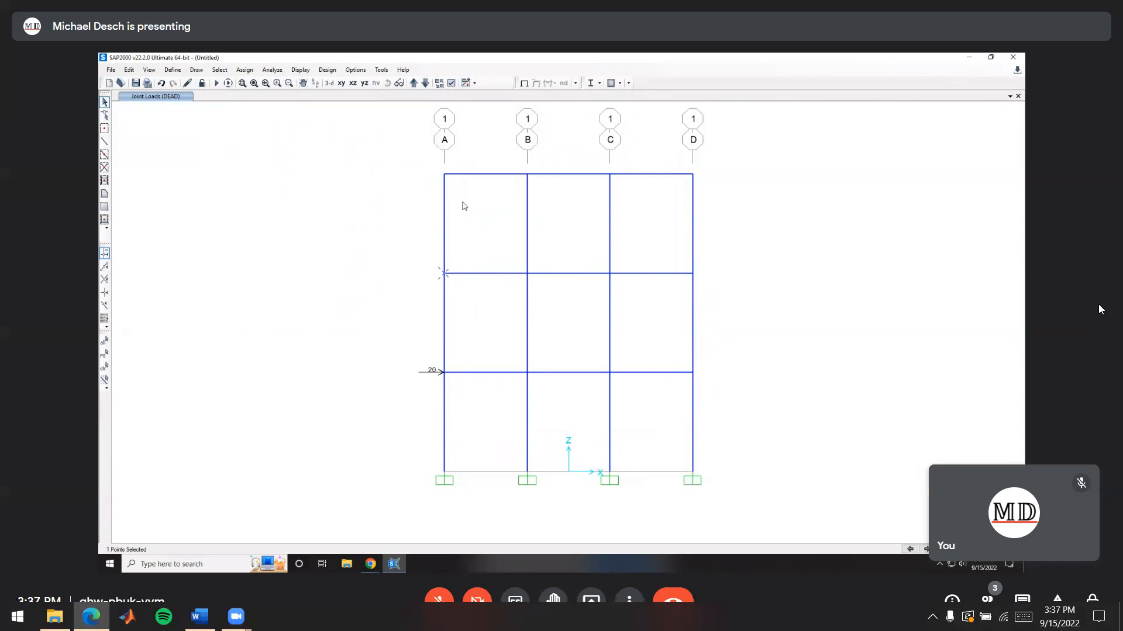
click(245, 71)
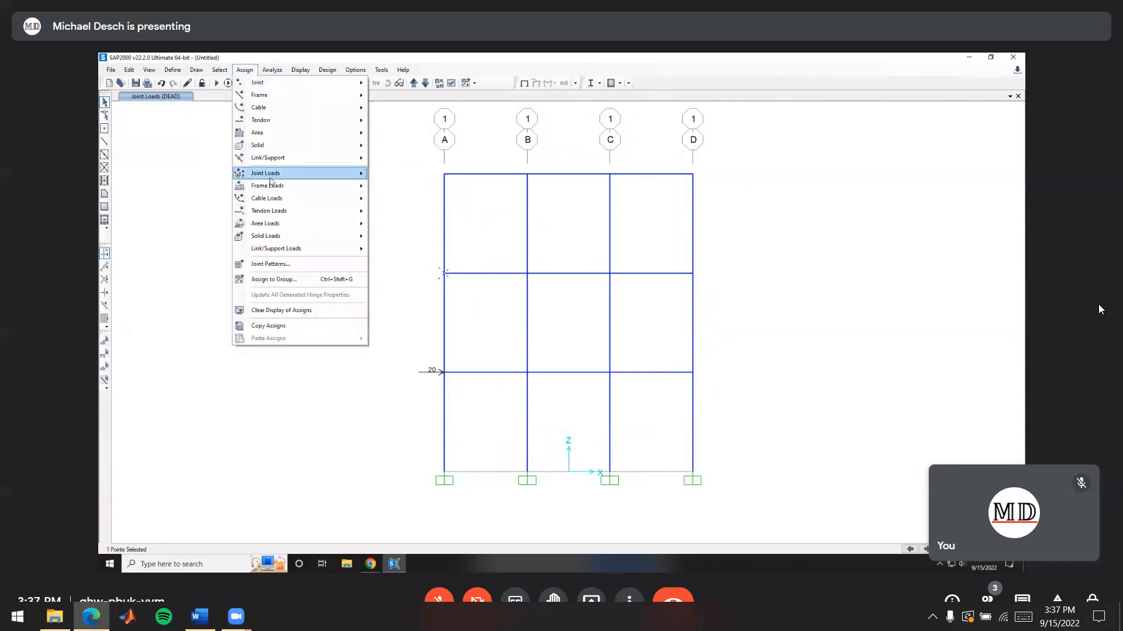
mouse_move(270, 176)
click(405, 174)
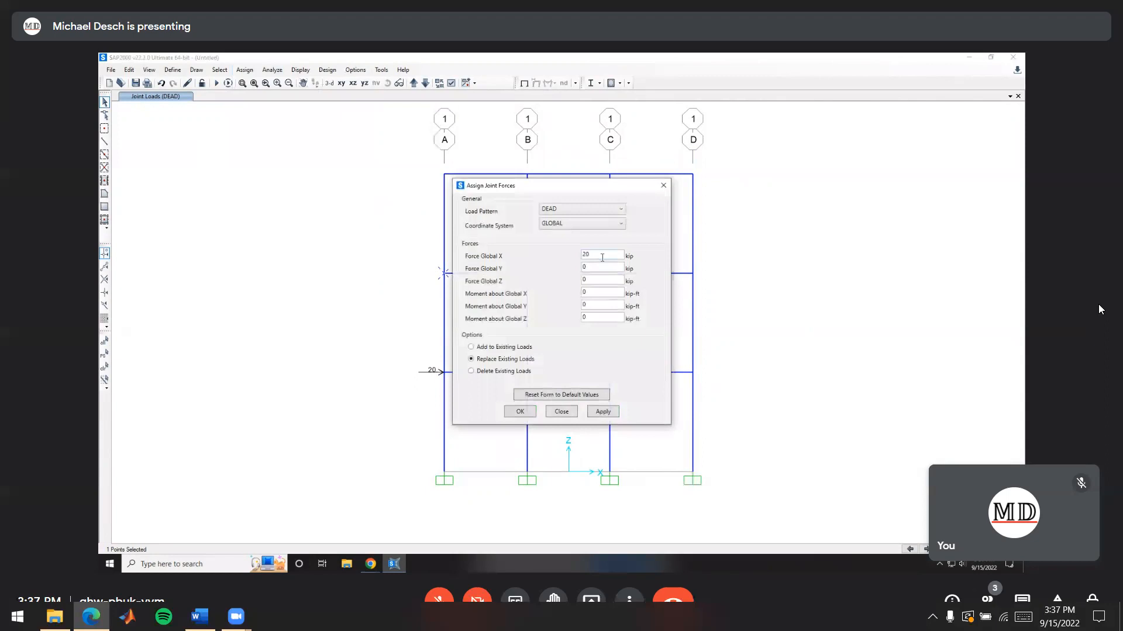
click(520, 412)
Assign a 60 kip global X joint force to the roof joint on column line A
click(442, 176)
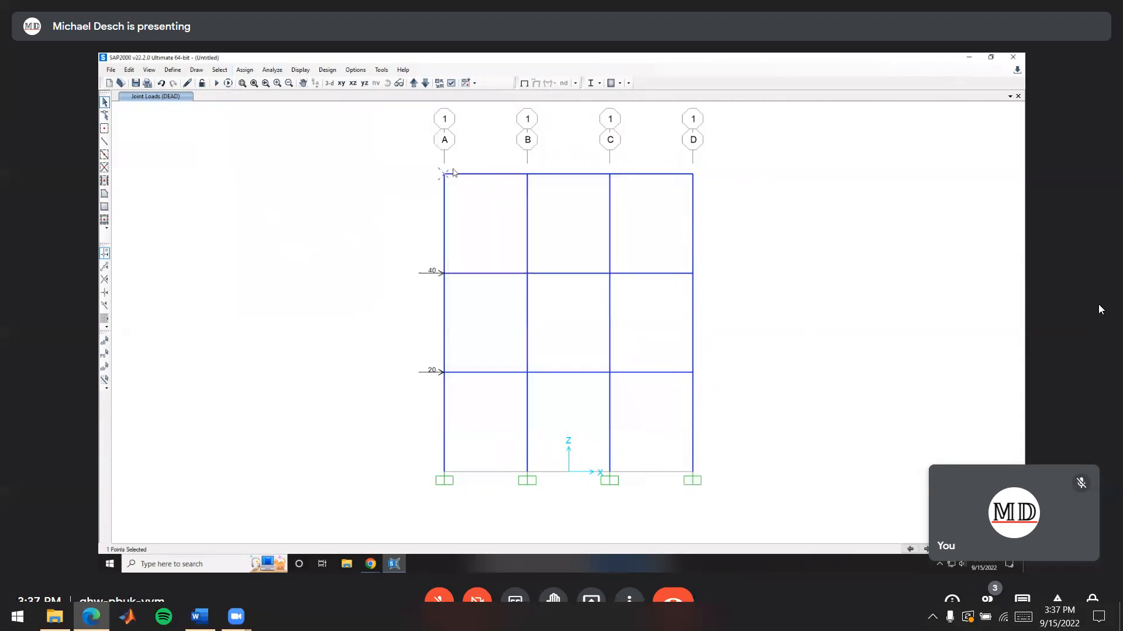
click(244, 69)
mouse_move(273, 174)
click(387, 174)
drag(602, 256, 582, 255)
text(60)
click(523, 410)
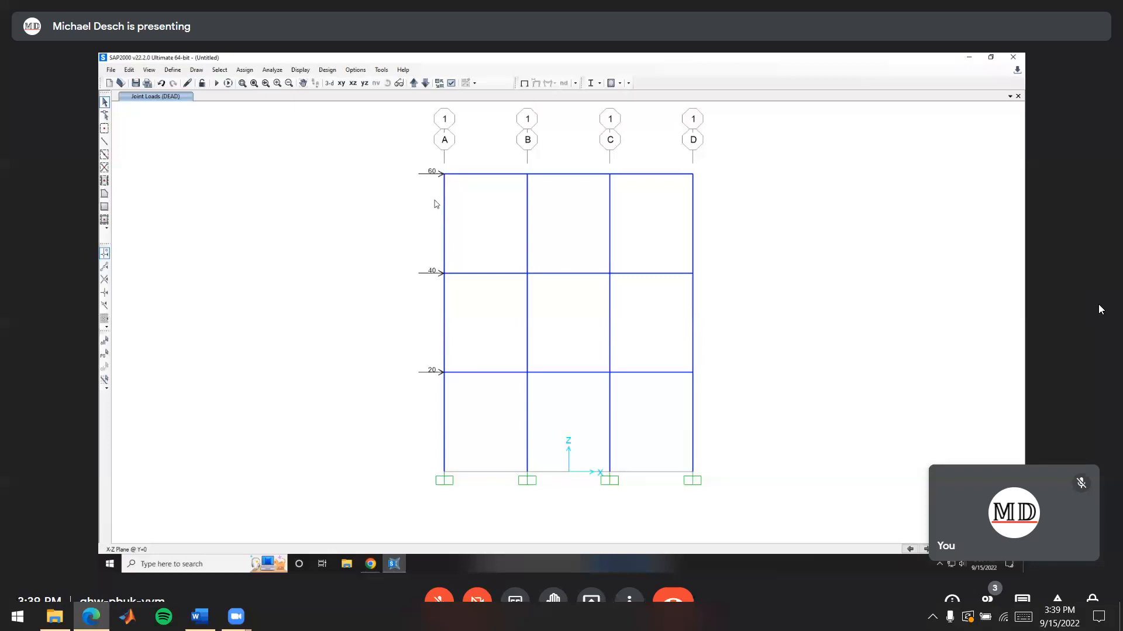
Set the MODAL case to Do Not Run and start the analysis with only the DEAD case
click(217, 87)
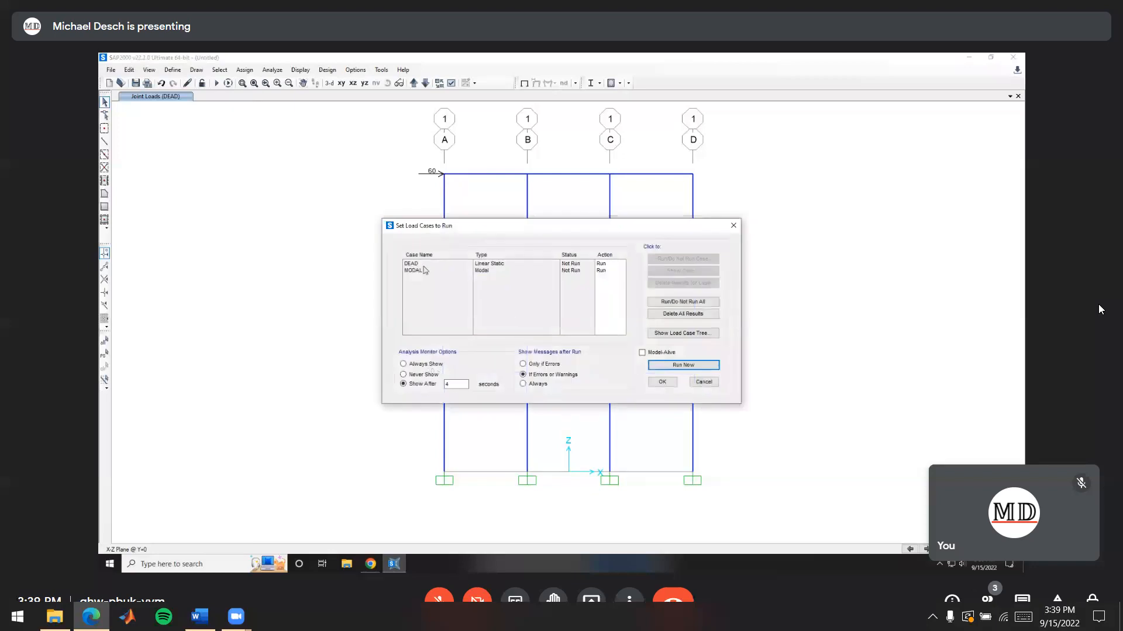
click(611, 273)
click(682, 258)
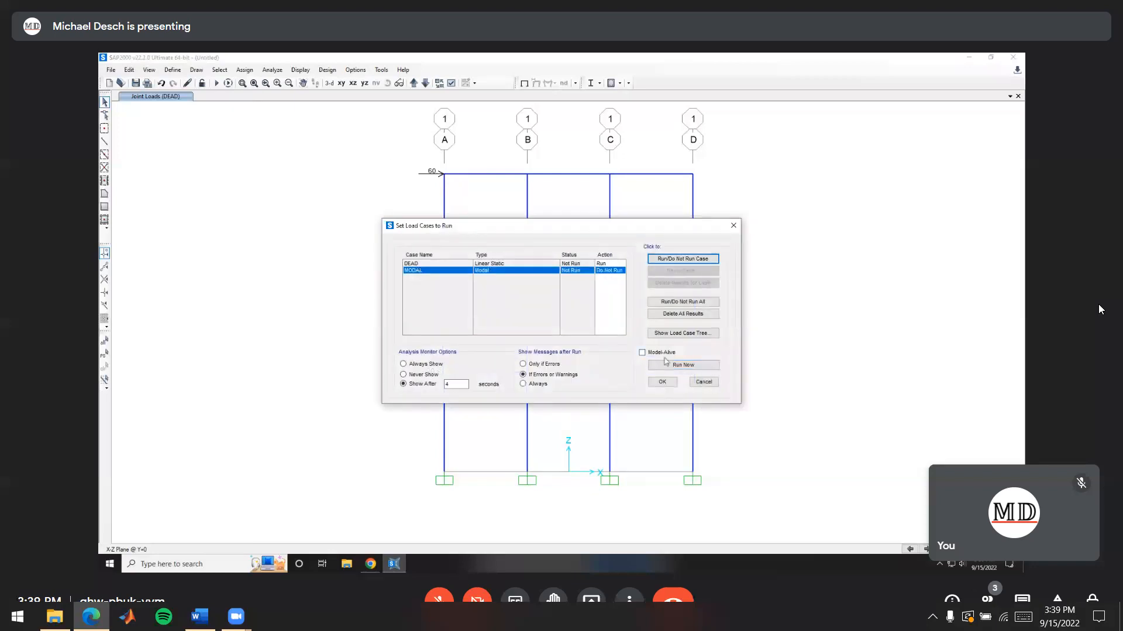
click(683, 365)
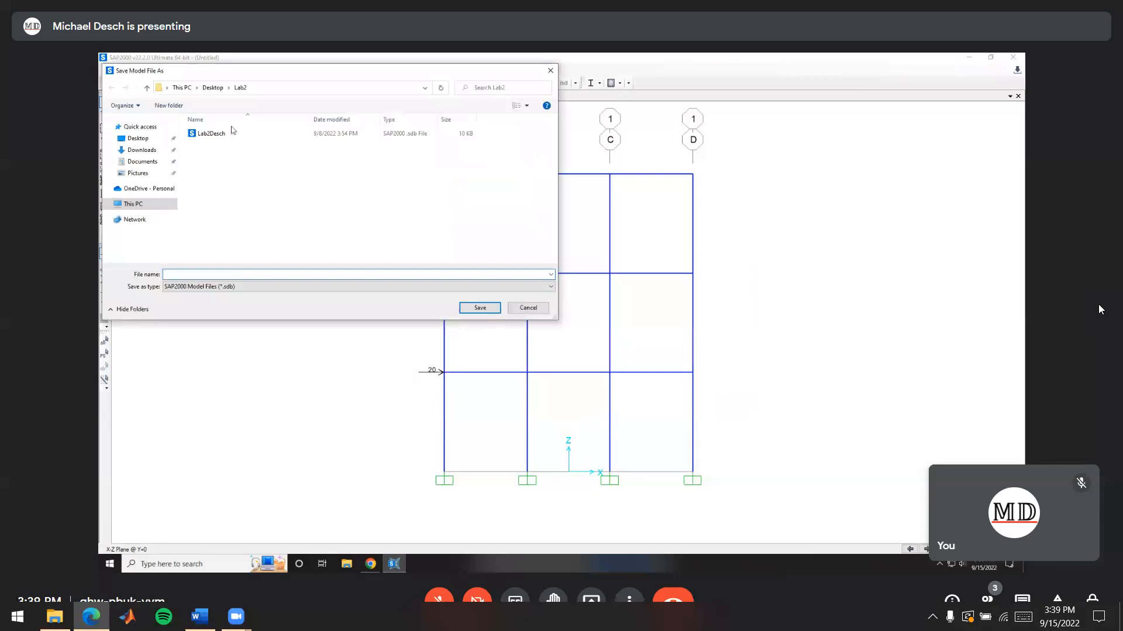
Create a new folder named Lab3 on the Desktop for the model file
click(213, 88)
right_click(238, 174)
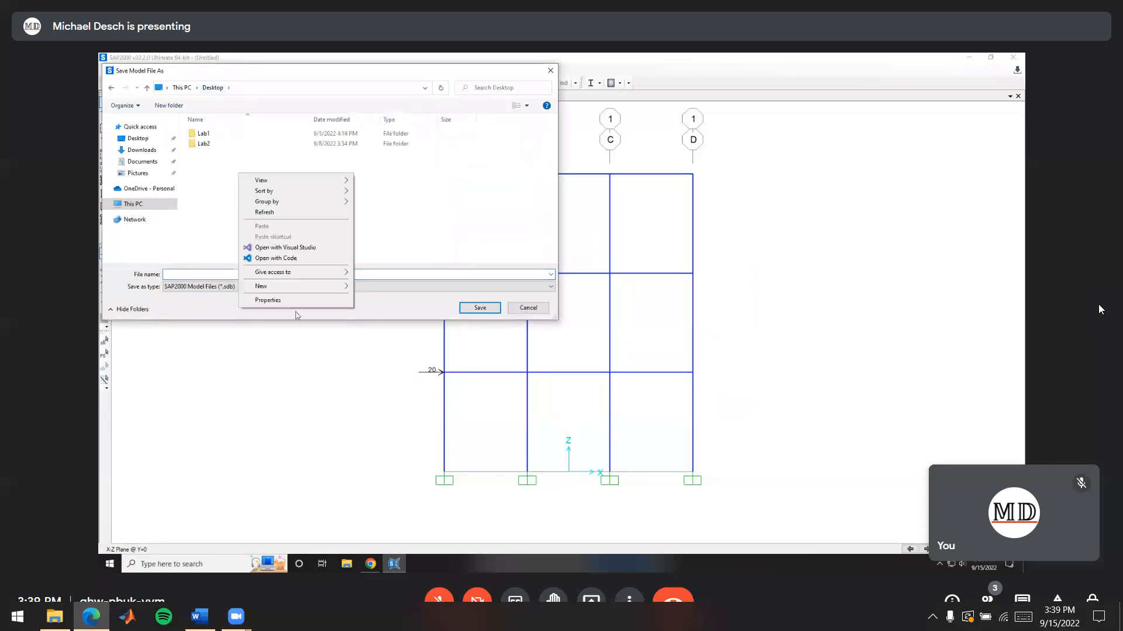
mouse_move(302, 290)
click(374, 290)
text(Lab3)
click(402, 231)
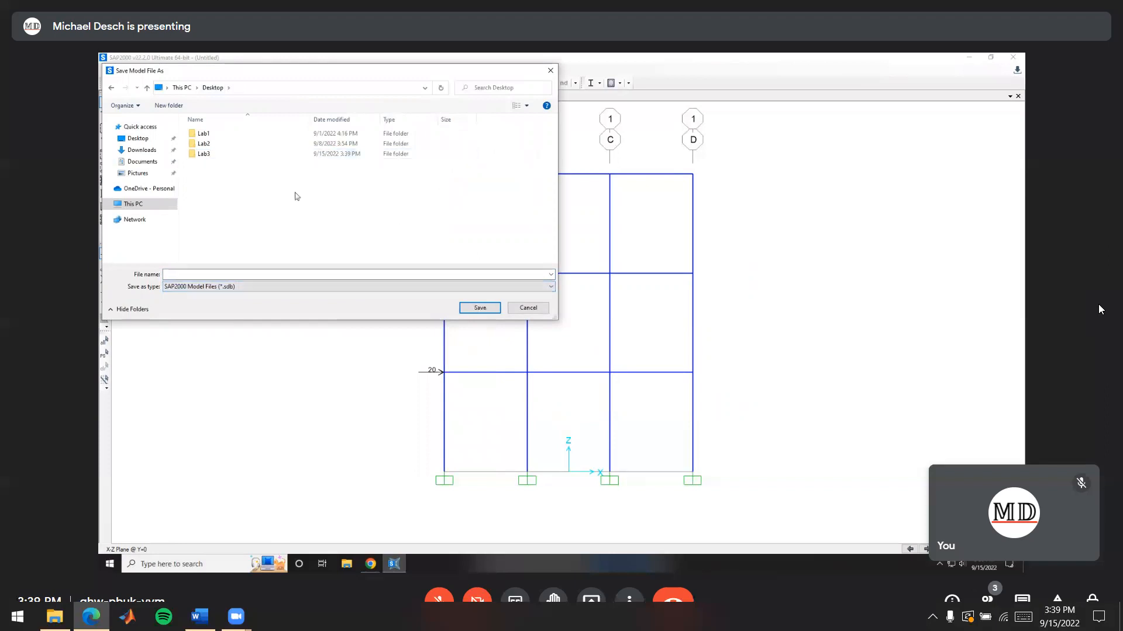
Save the model in the Lab3 folder, naming the file Lab3 followed by the author's surname, so the analysis runs
double_click(238, 152)
click(201, 275)
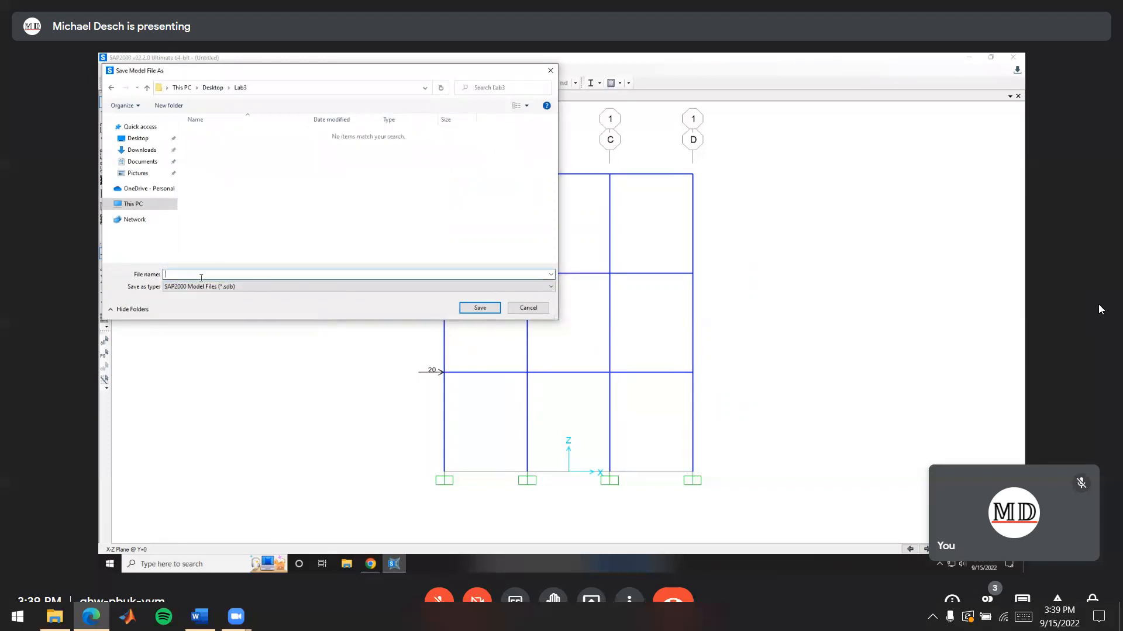
text(Lab3Desch)
click(460, 310)
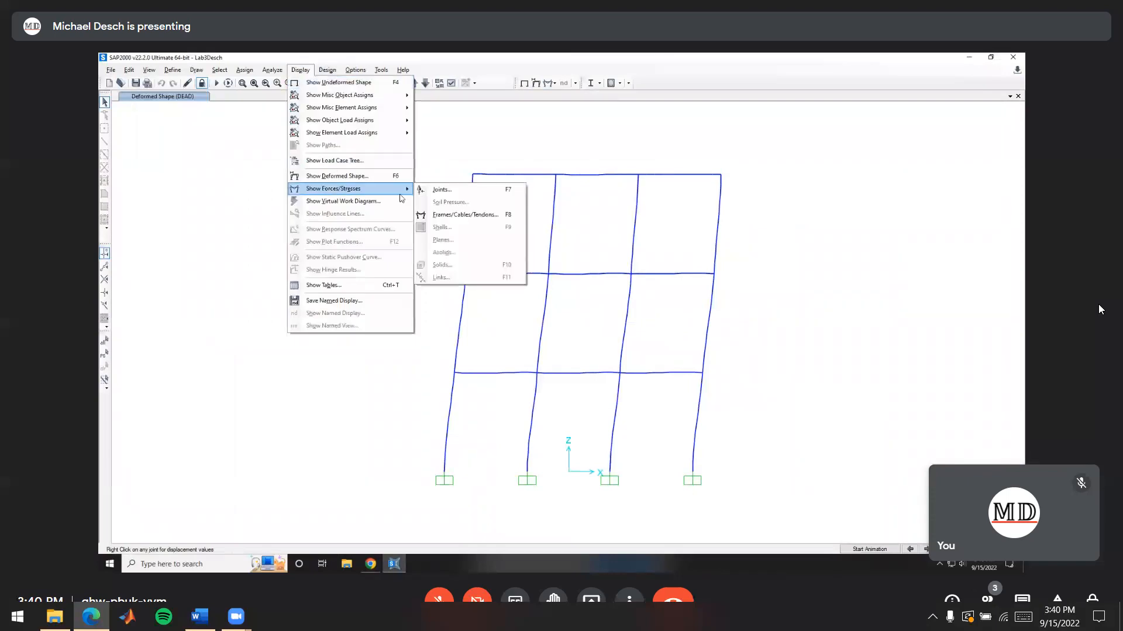
Display the joint reactions for the DEAD case as arrows and examine them in the default 3D view
click(442, 190)
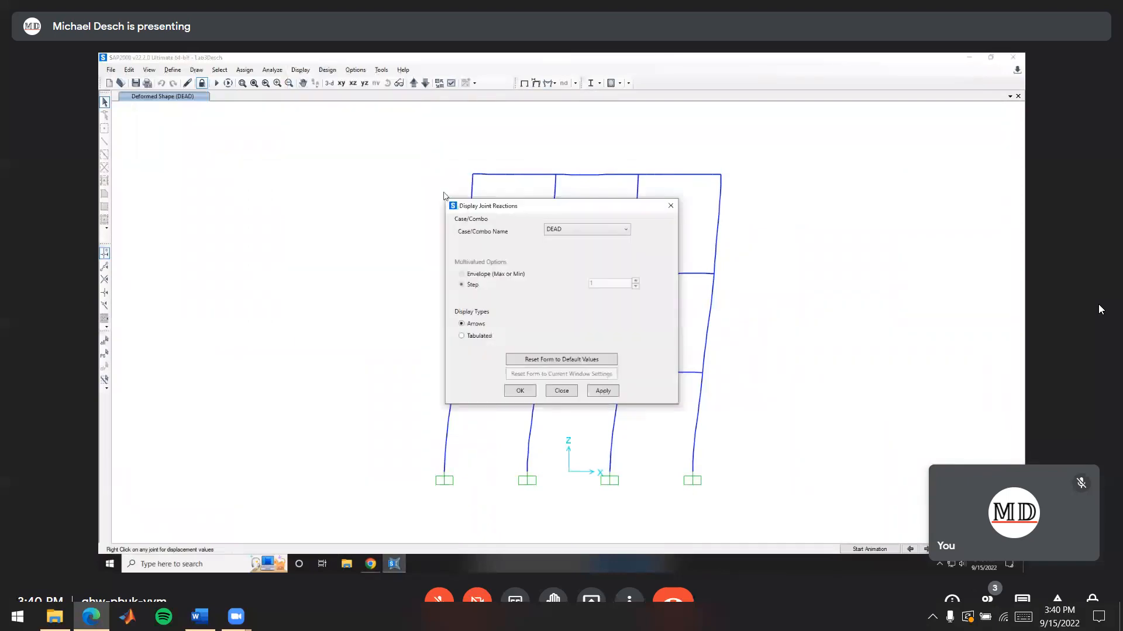
click(526, 391)
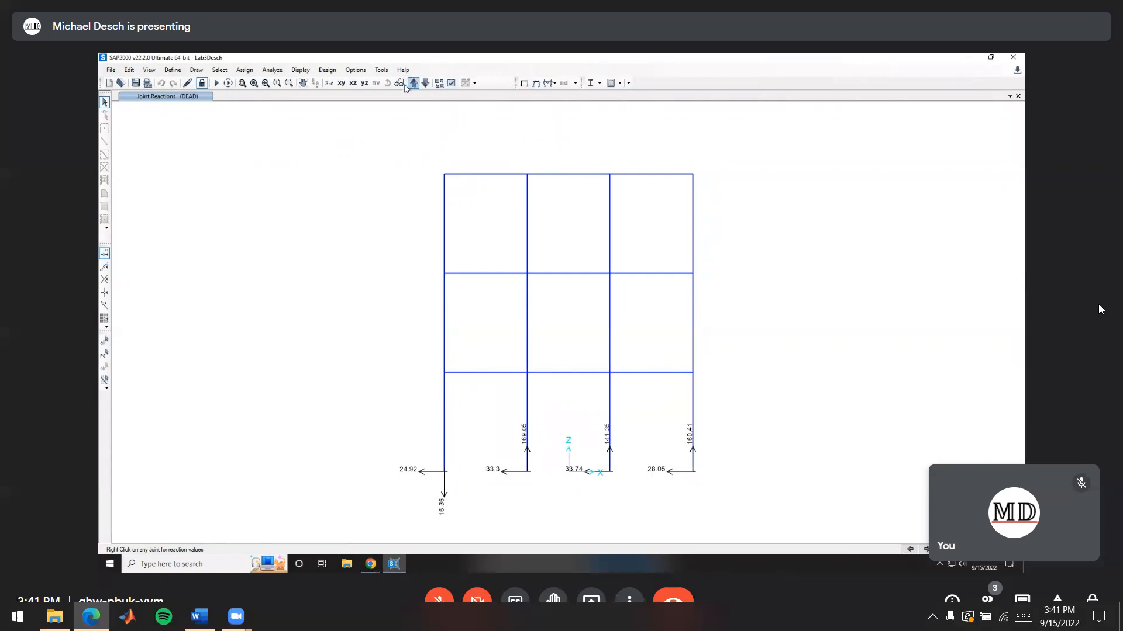
click(329, 83)
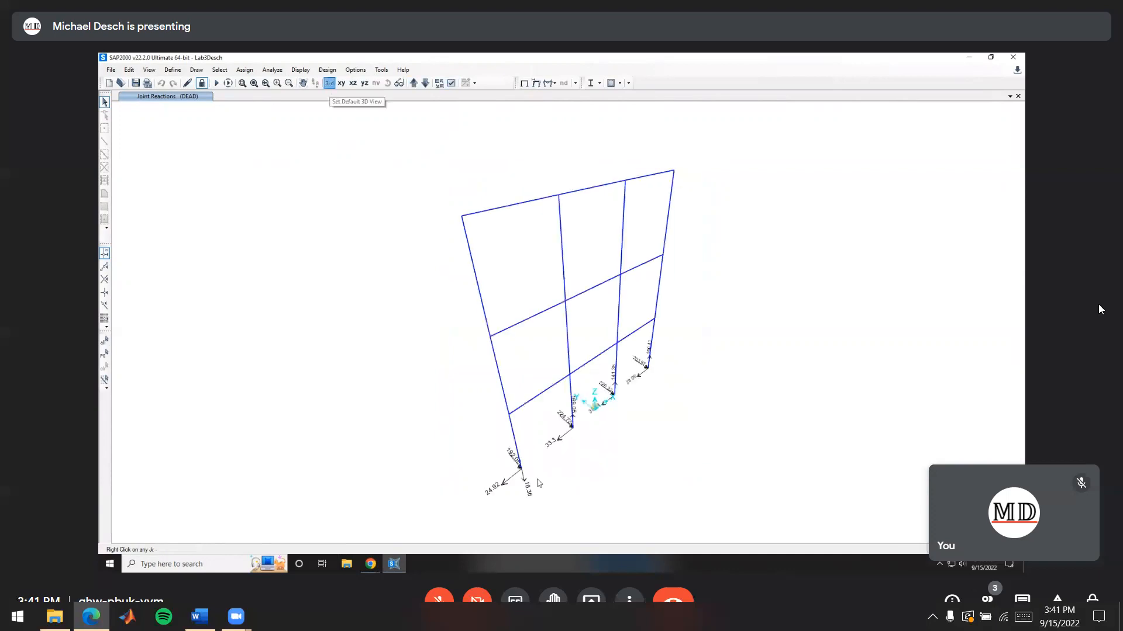
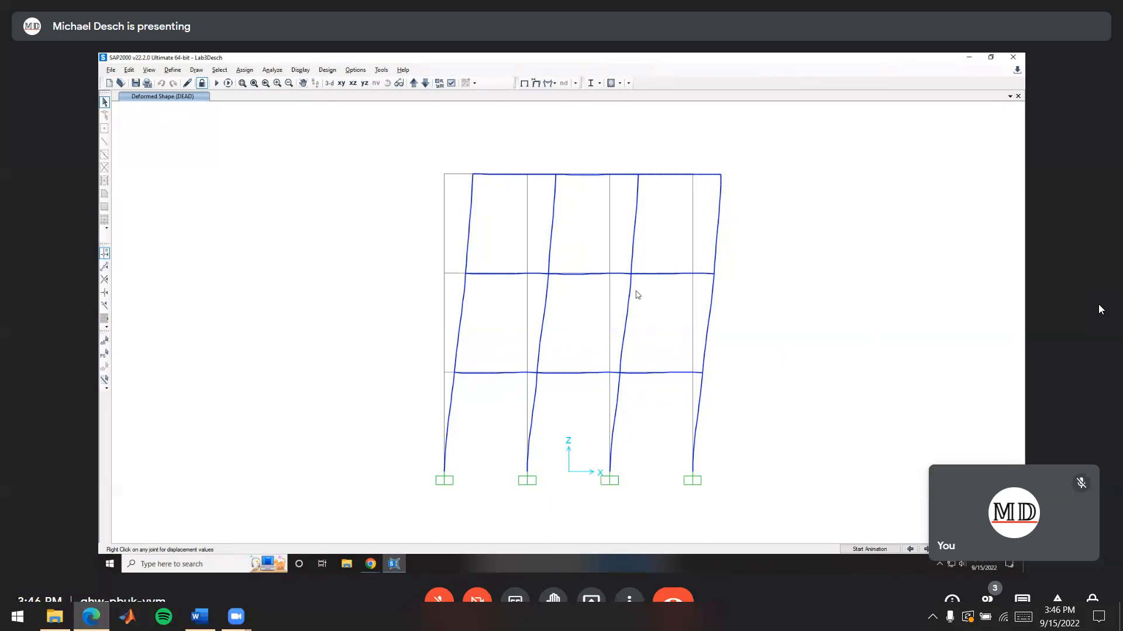
Check the shear and moment diagram requirements among the Lab Example 3 deliverables in Chrome, and return to the SAP2000 model
mouse_move(371, 567)
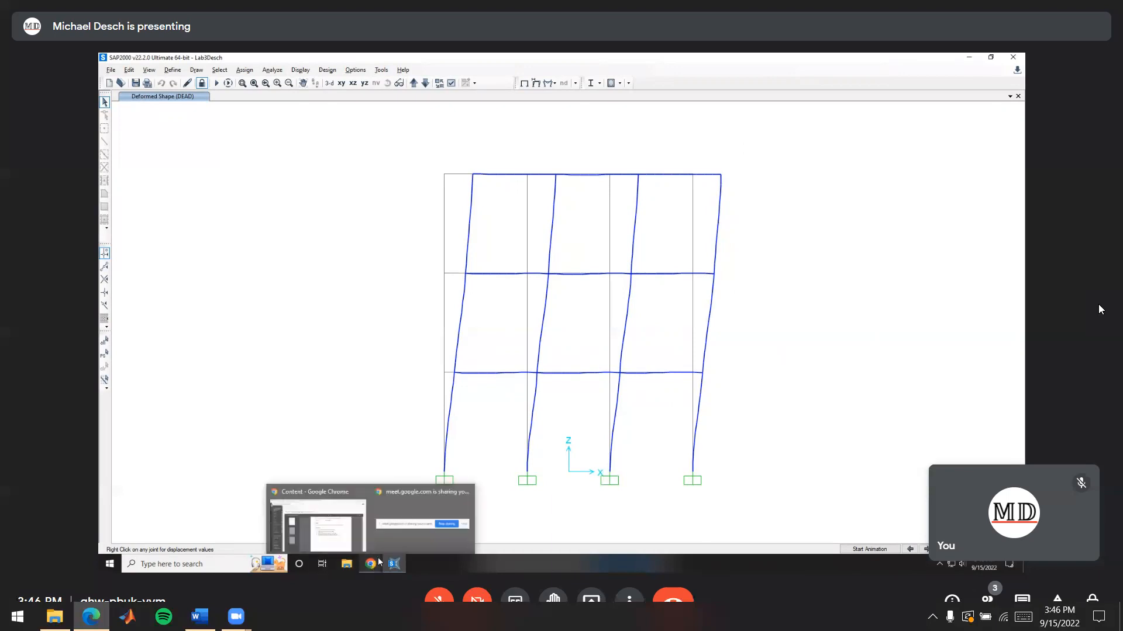
click(339, 519)
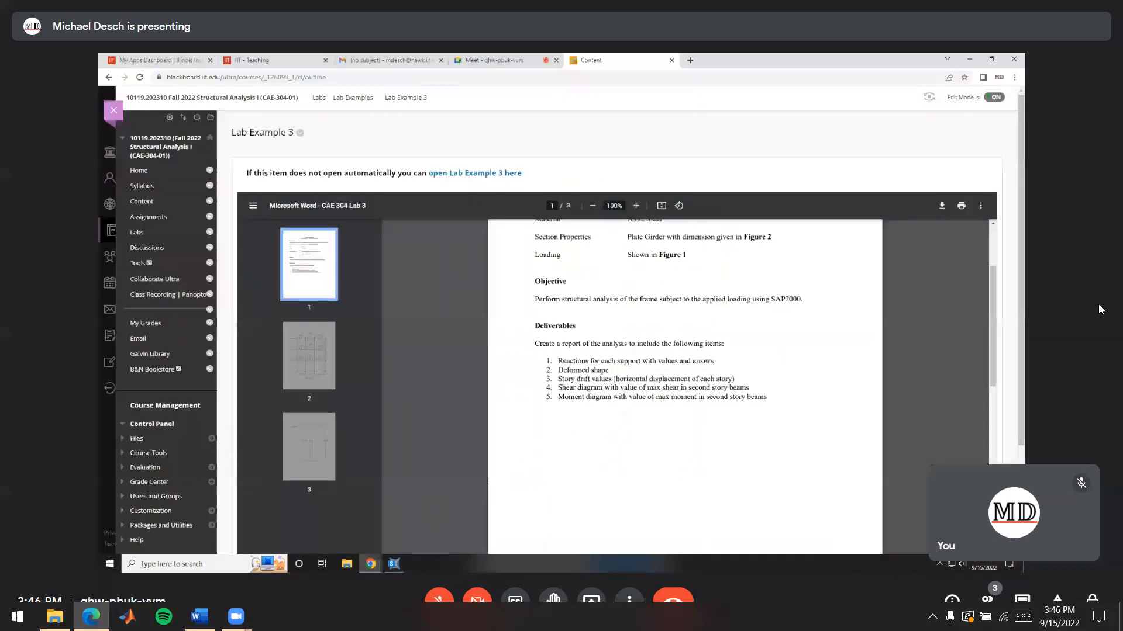
drag(560, 387, 753, 389)
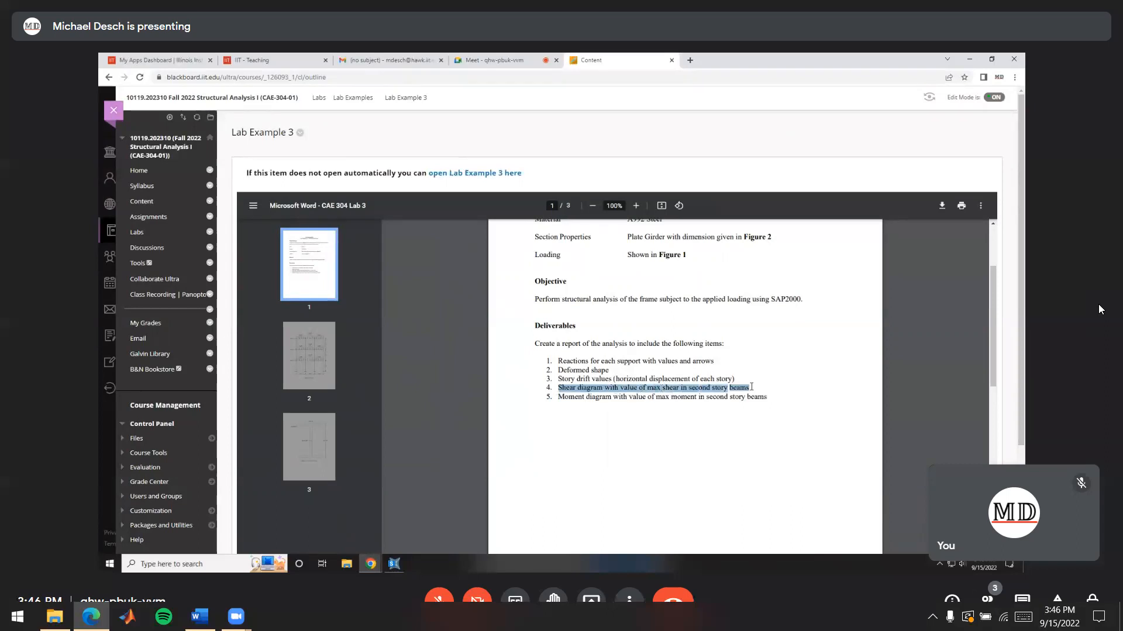
click(741, 388)
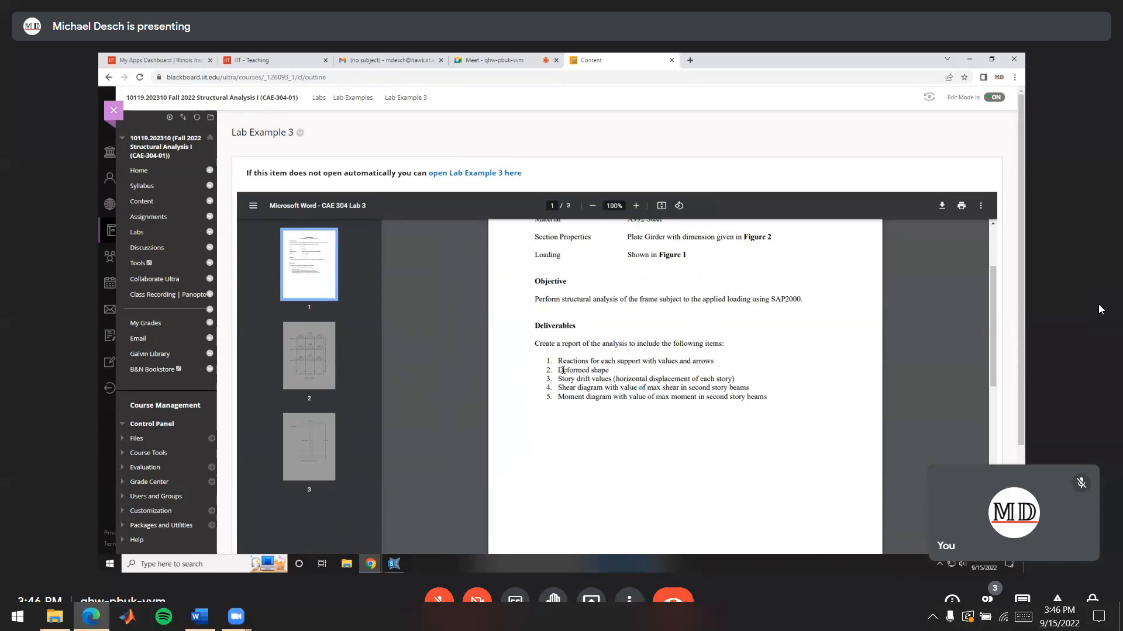
key(alt+Tab)
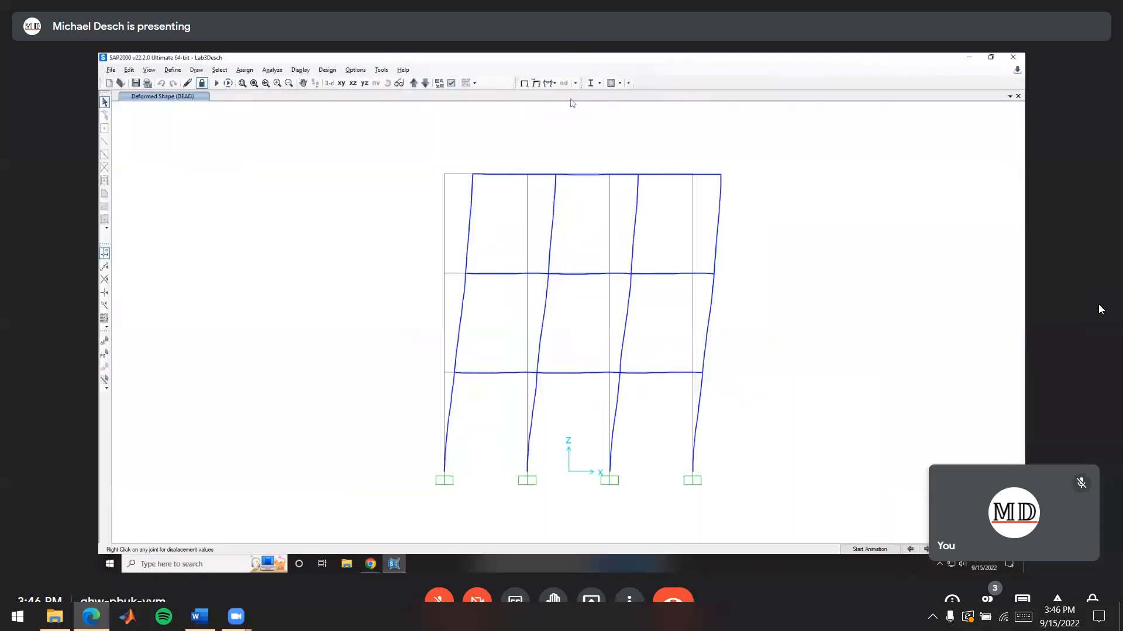
Display the Shear 2-2 force diagram with values for the DEAD case and shrink the frame objects for readability
click(550, 83)
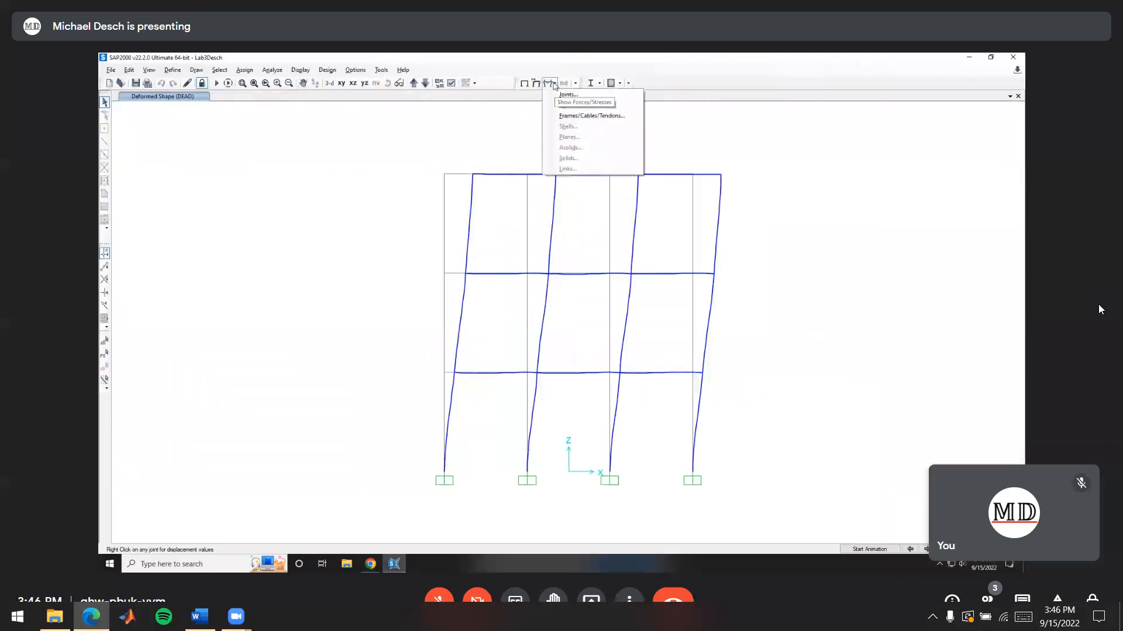
click(590, 116)
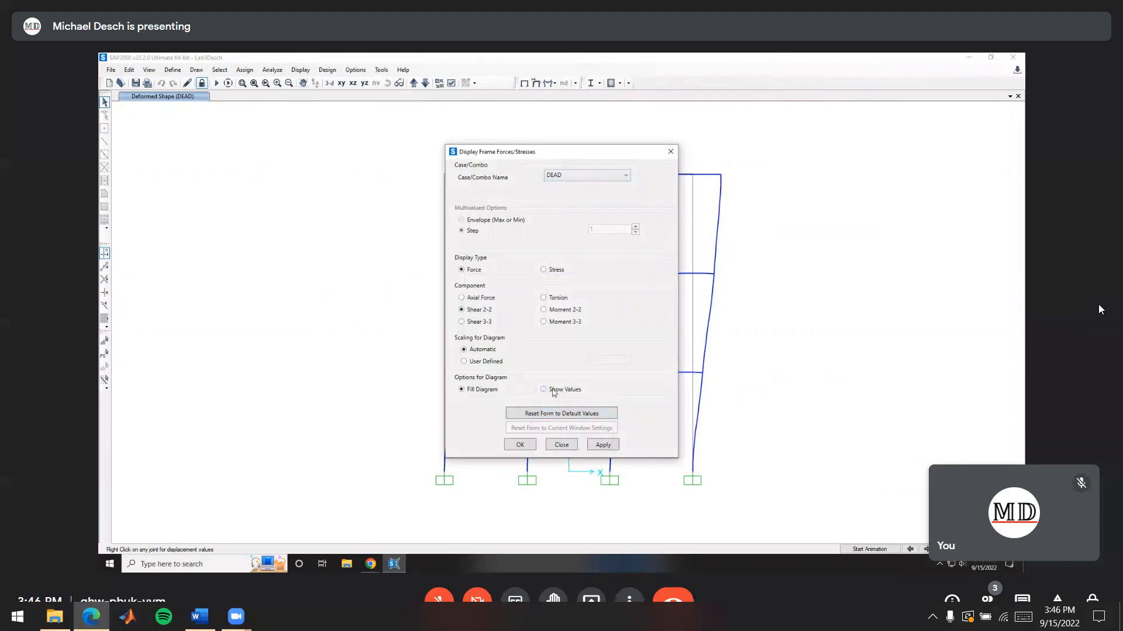
click(517, 445)
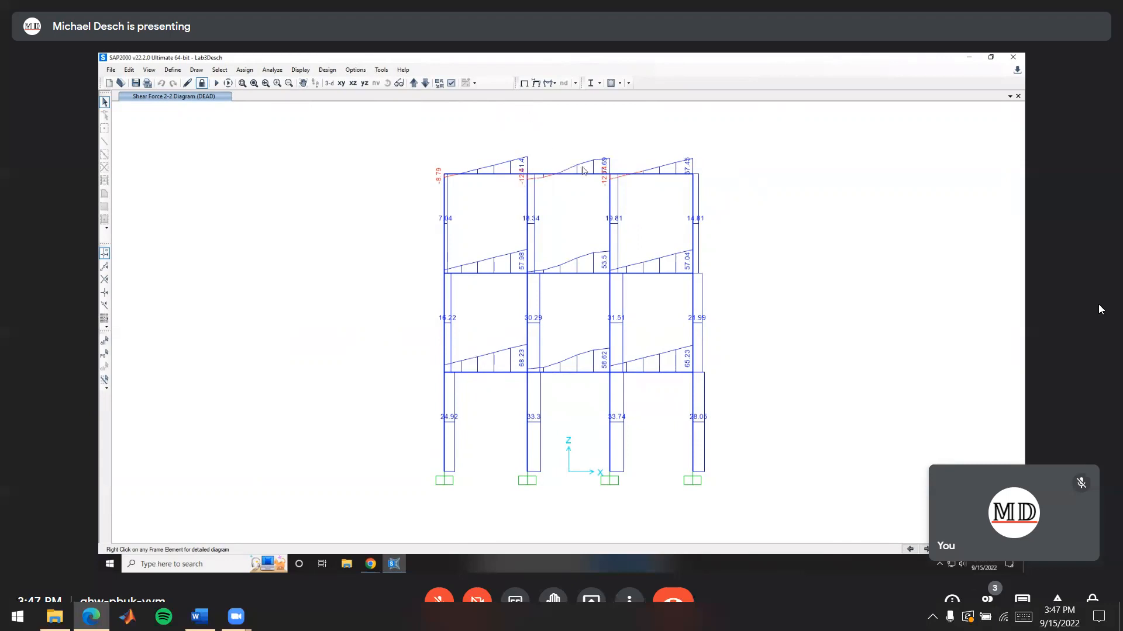
click(439, 84)
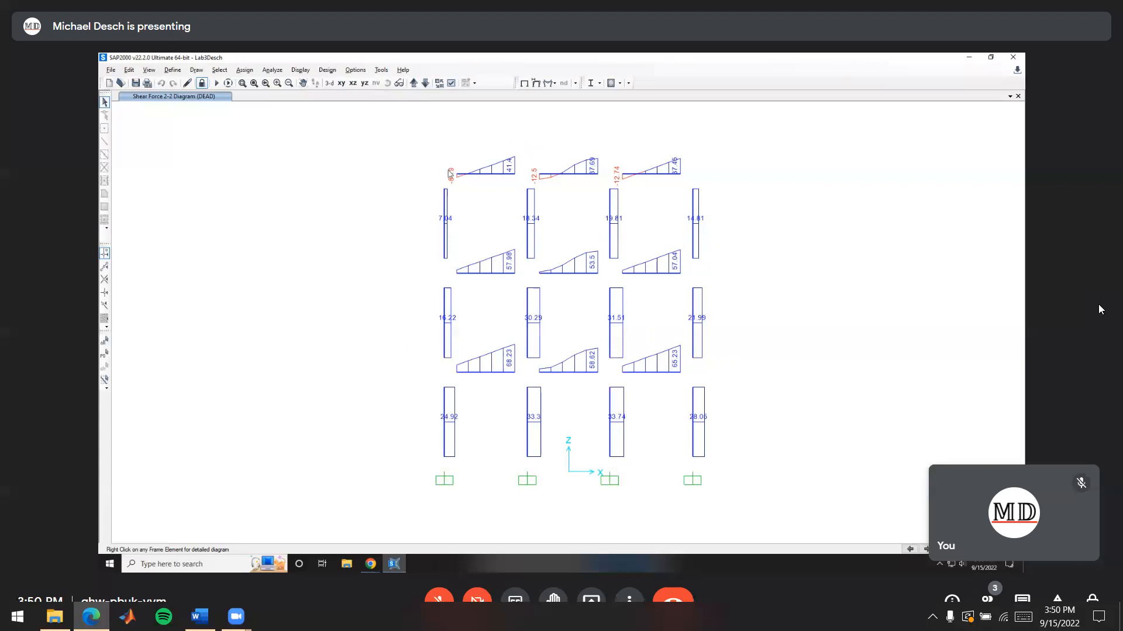
Display the Moment 3-3 force diagram with values for the DEAD case
click(547, 85)
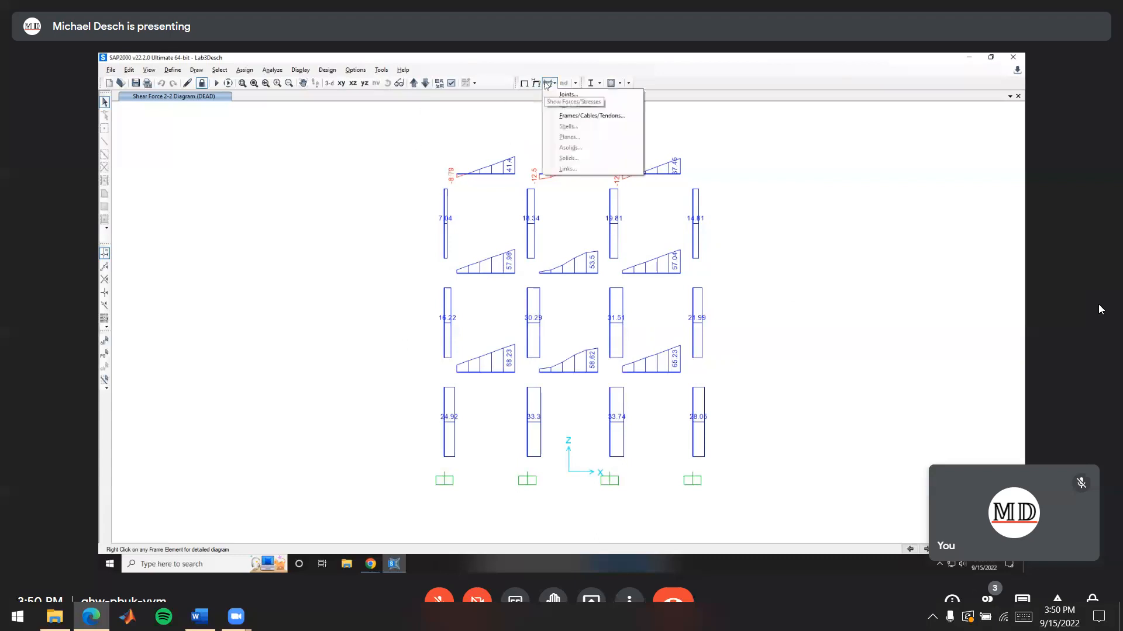
click(588, 120)
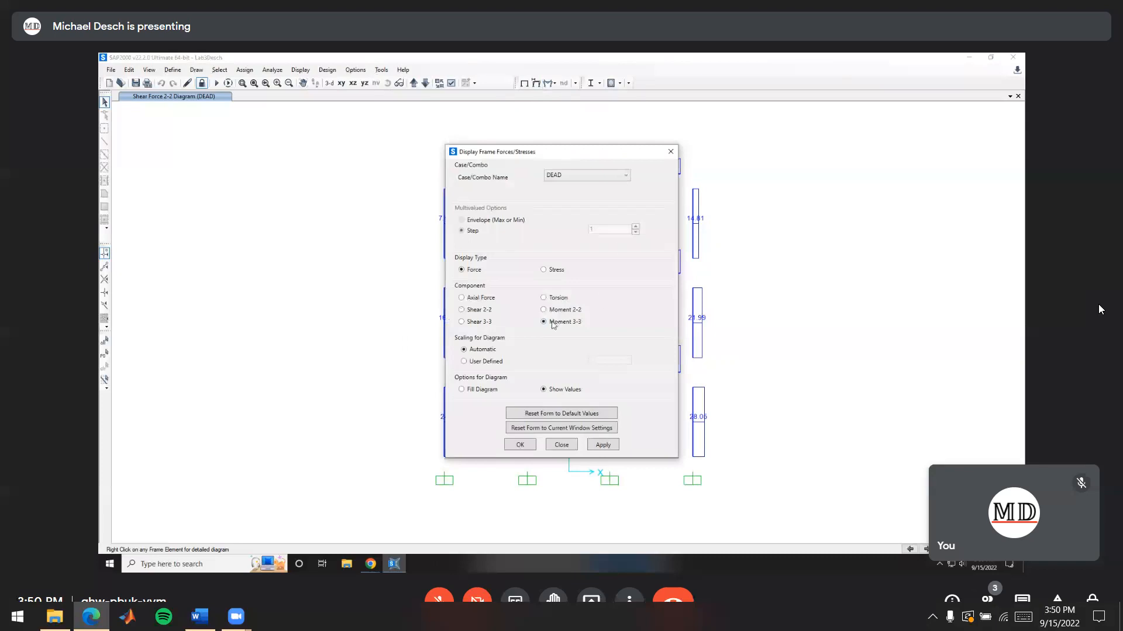
click(525, 445)
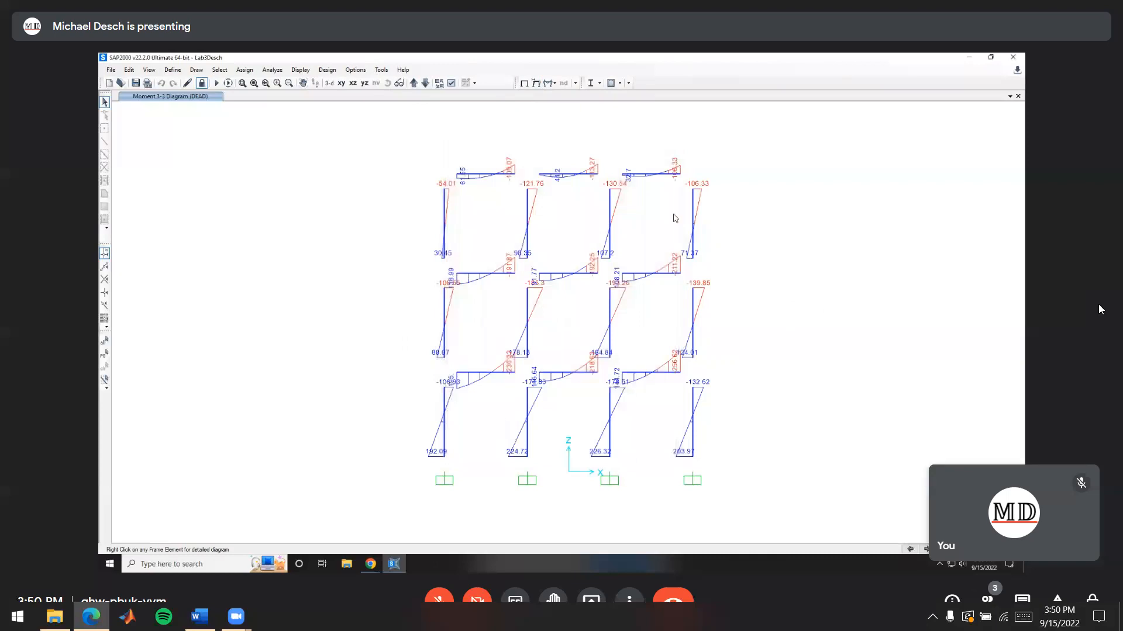
Toggle object shrink off and on to compare the moment diagram with joined and shrunken members
click(440, 85)
click(439, 84)
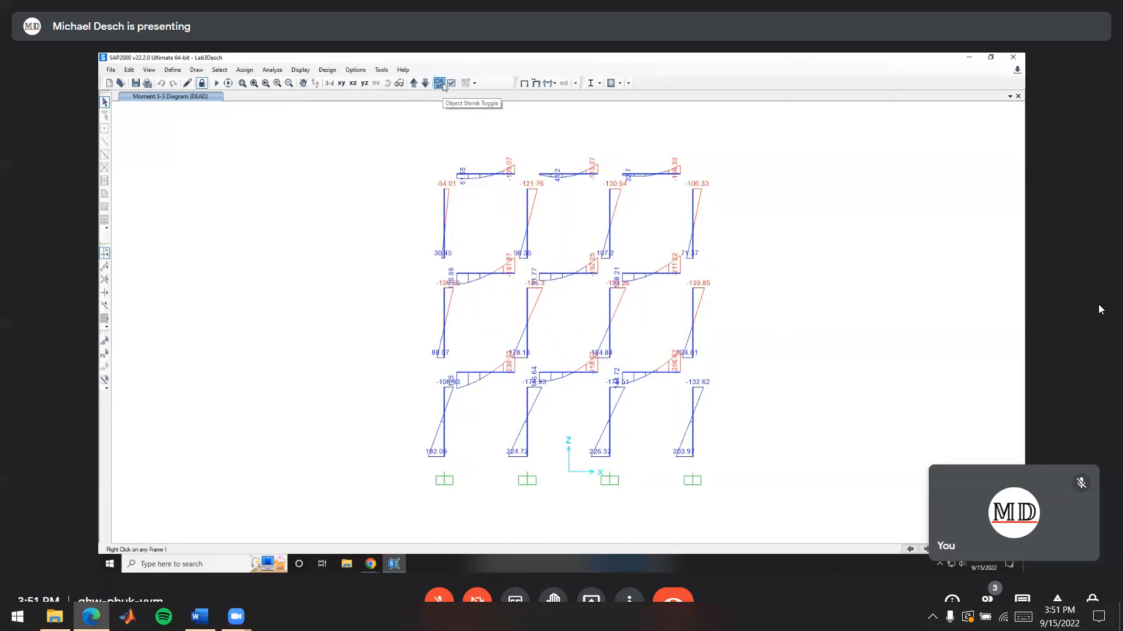
click(440, 83)
click(440, 83)
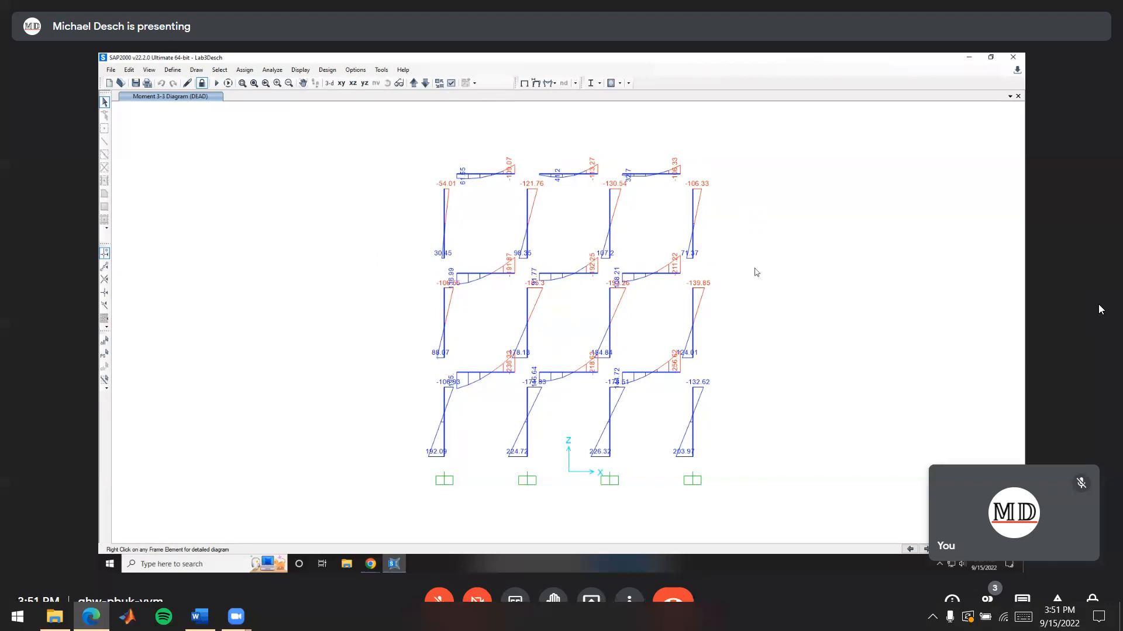
Inspect the detailed diagrams of the three second-story beams for their maximum shear and moment, closing each one after review
mouse_move(587, 275)
right_click(478, 276)
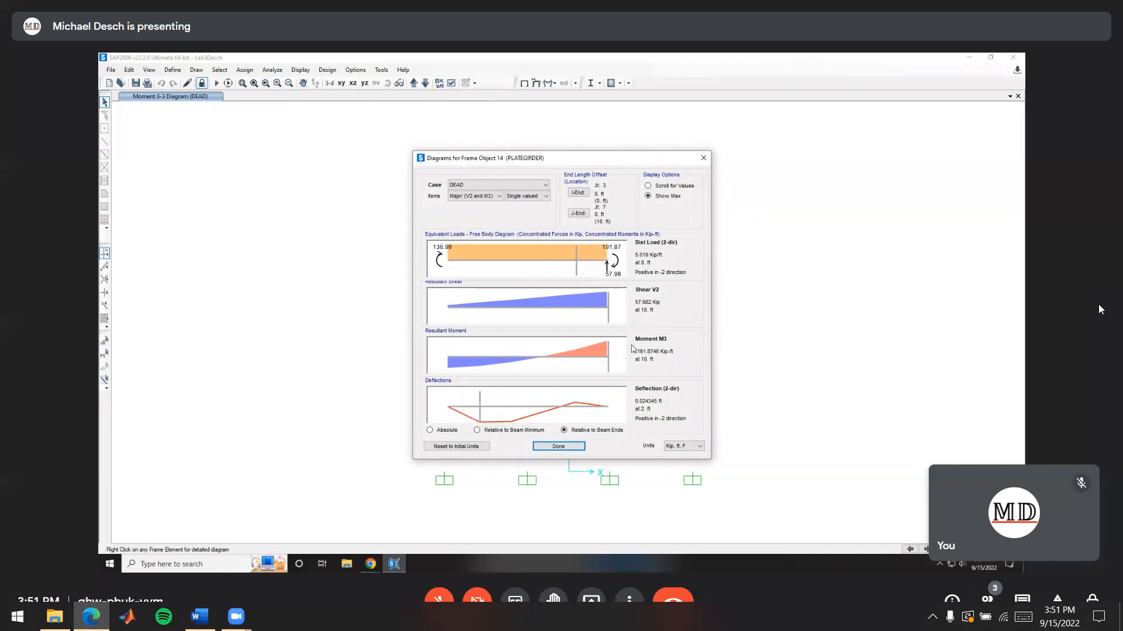
click(559, 447)
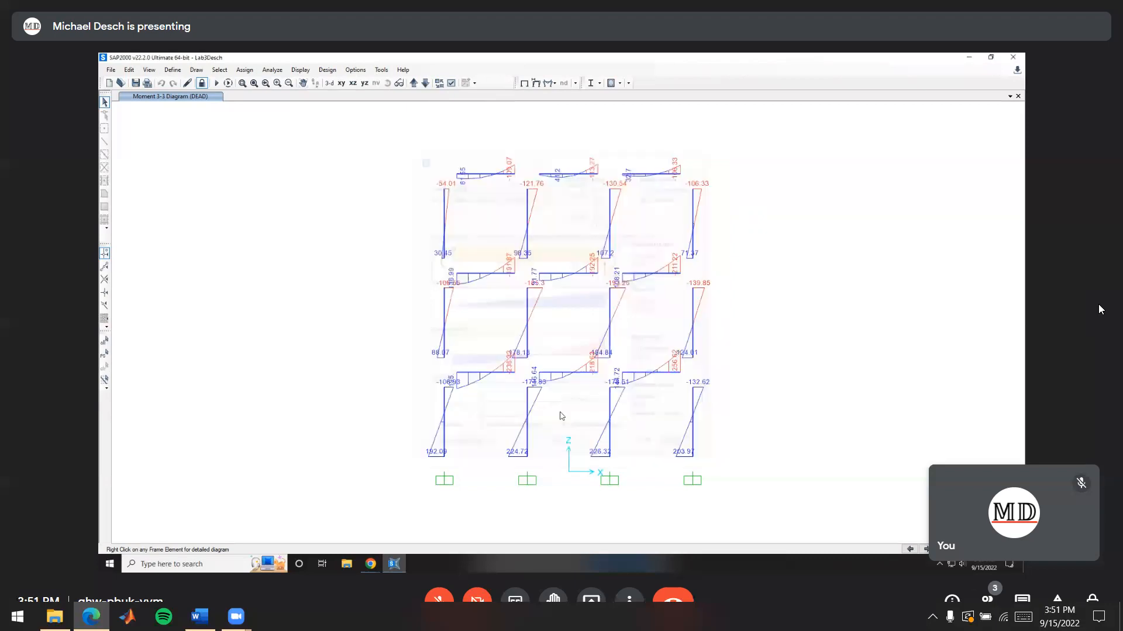
right_click(574, 276)
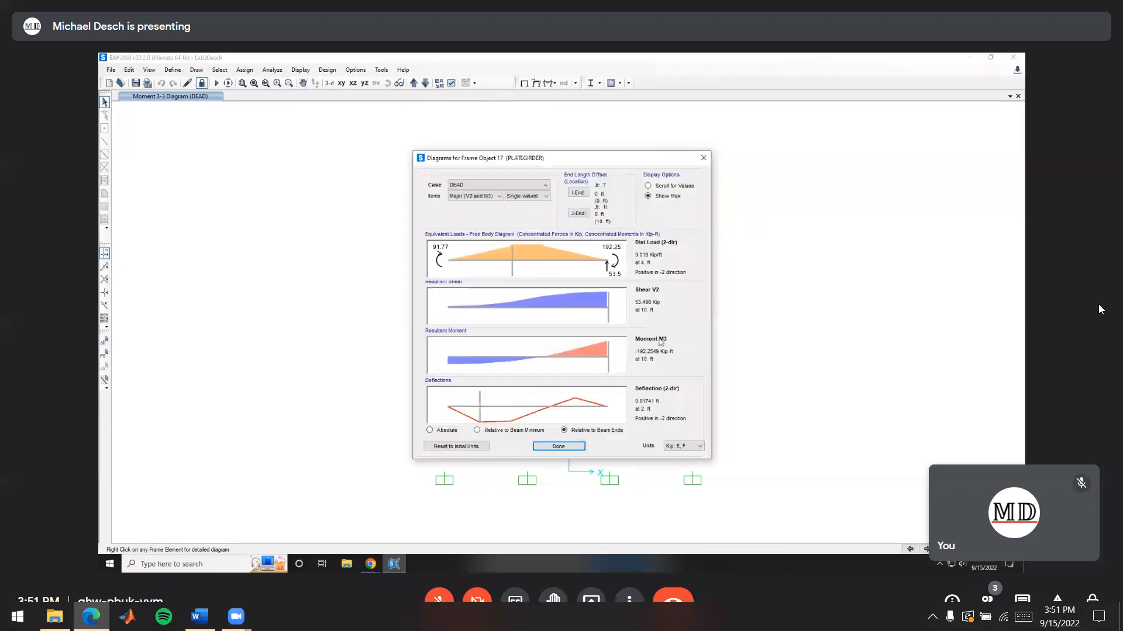
click(572, 447)
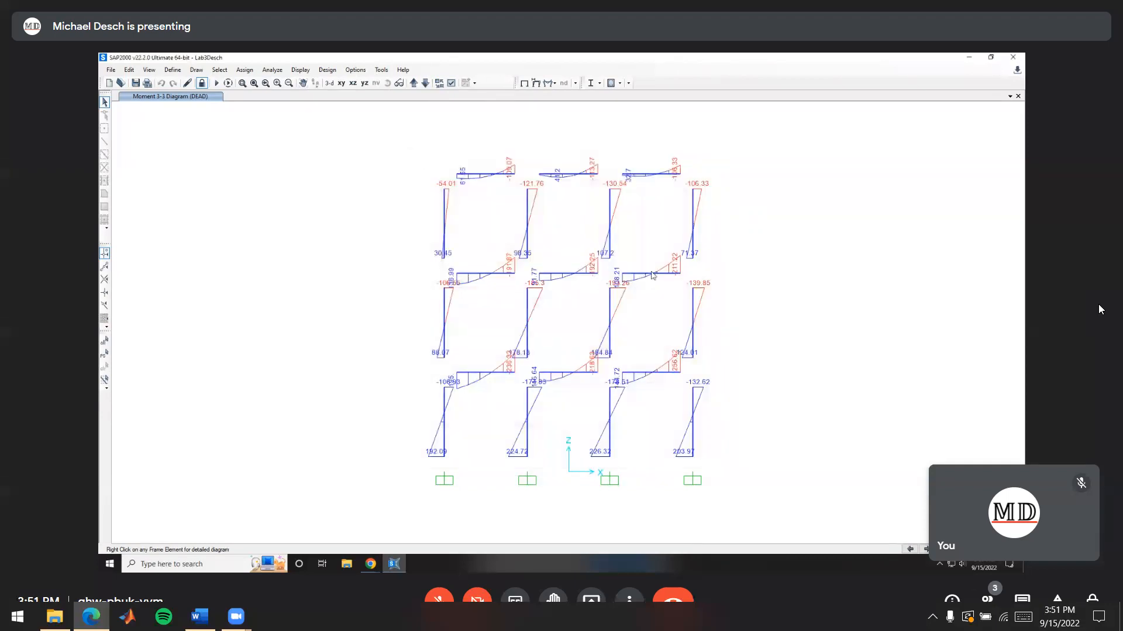
right_click(653, 276)
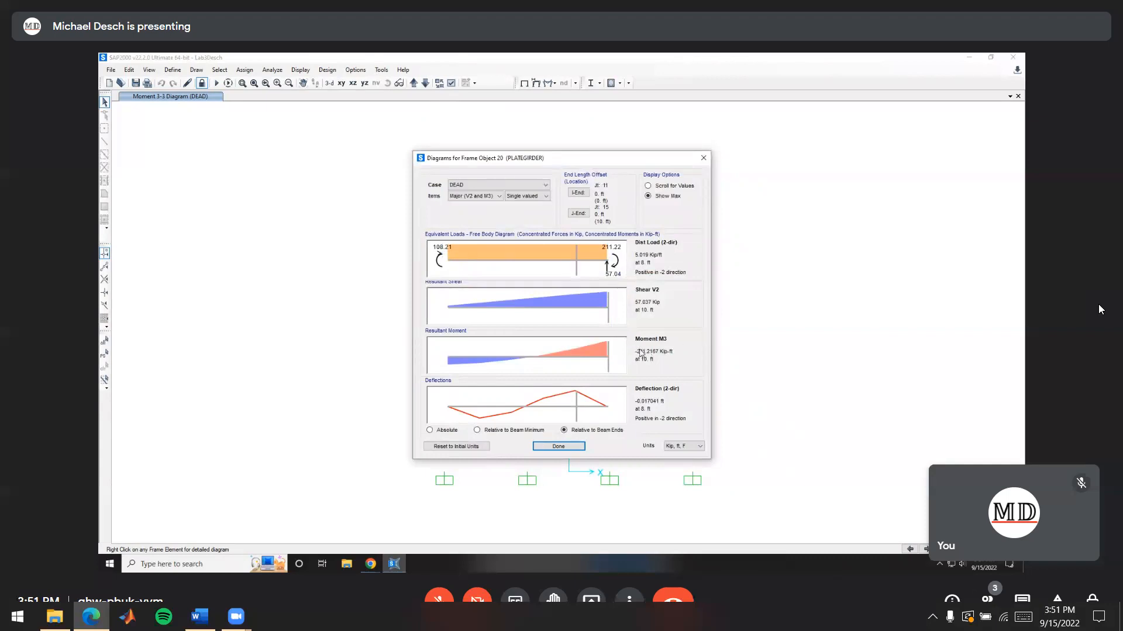
click(563, 446)
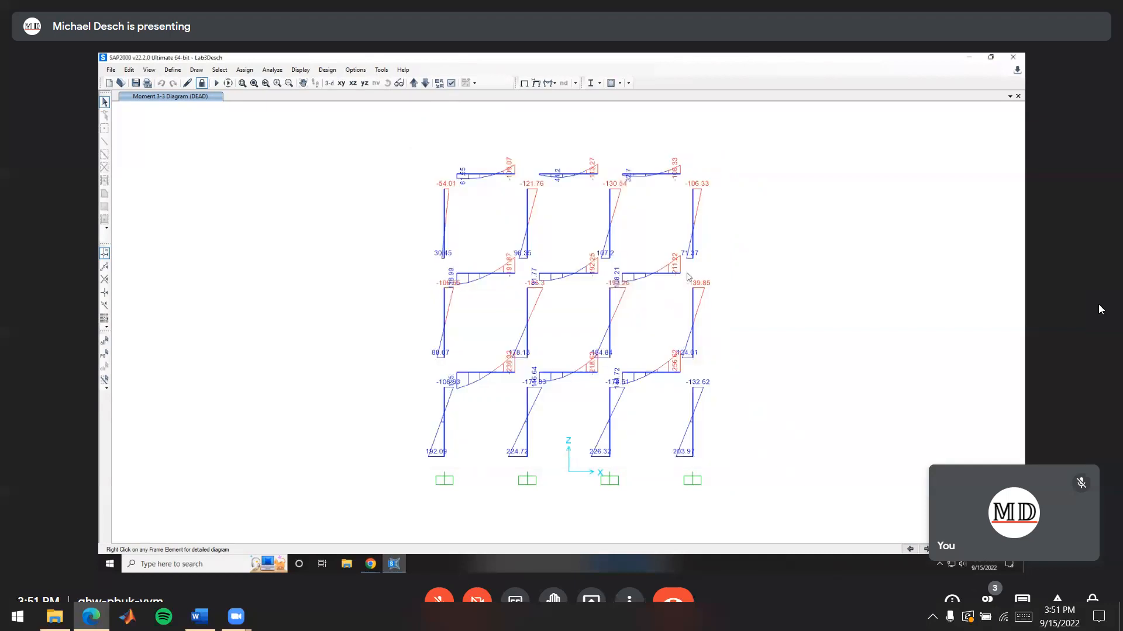
mouse_move(659, 276)
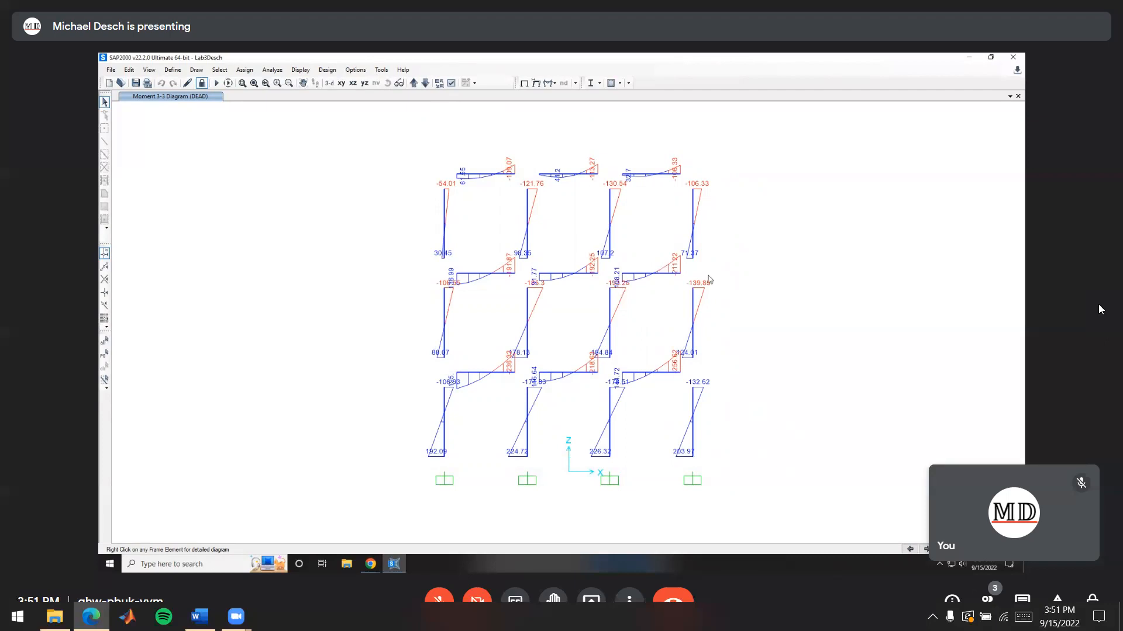